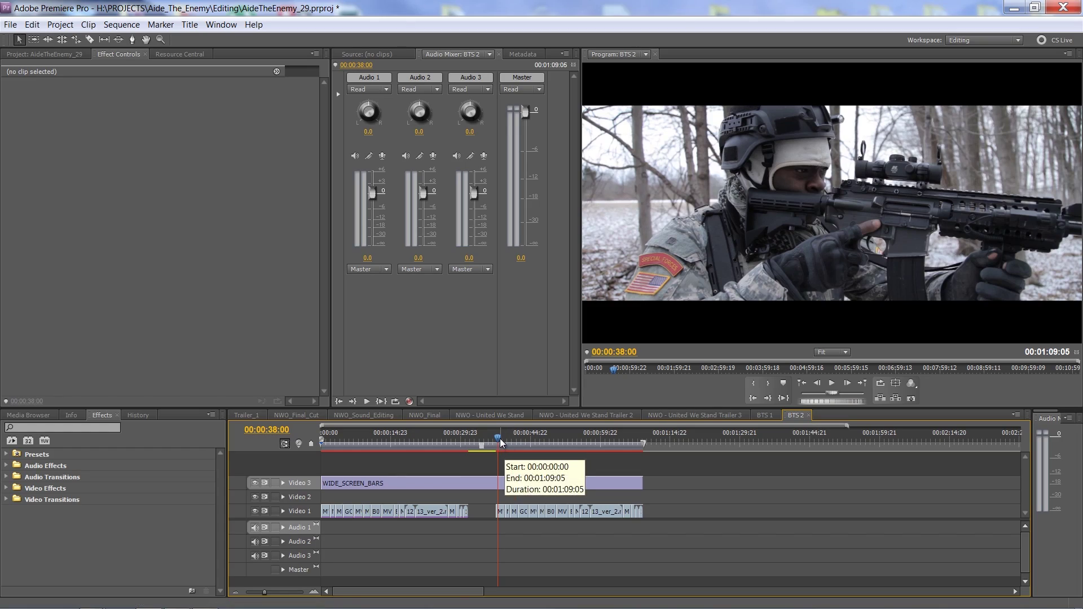
Step: Apply the Magic Bullet Colorista II video effect to the MVI_7263.MOV clip at the playhead on Video 1
key(Left)
key(Left)
key(Left)
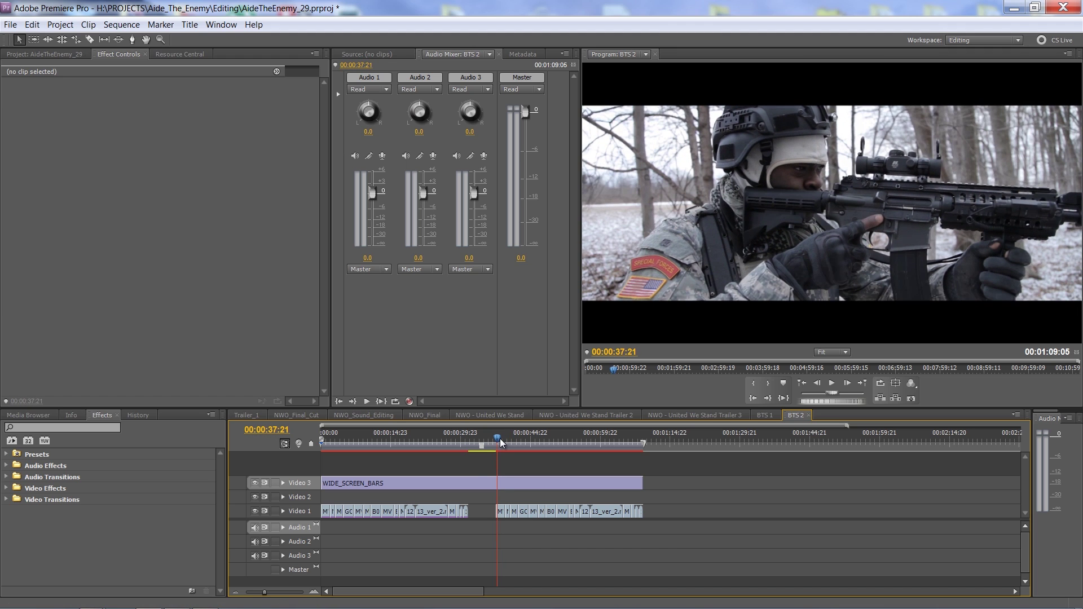
click(6, 500)
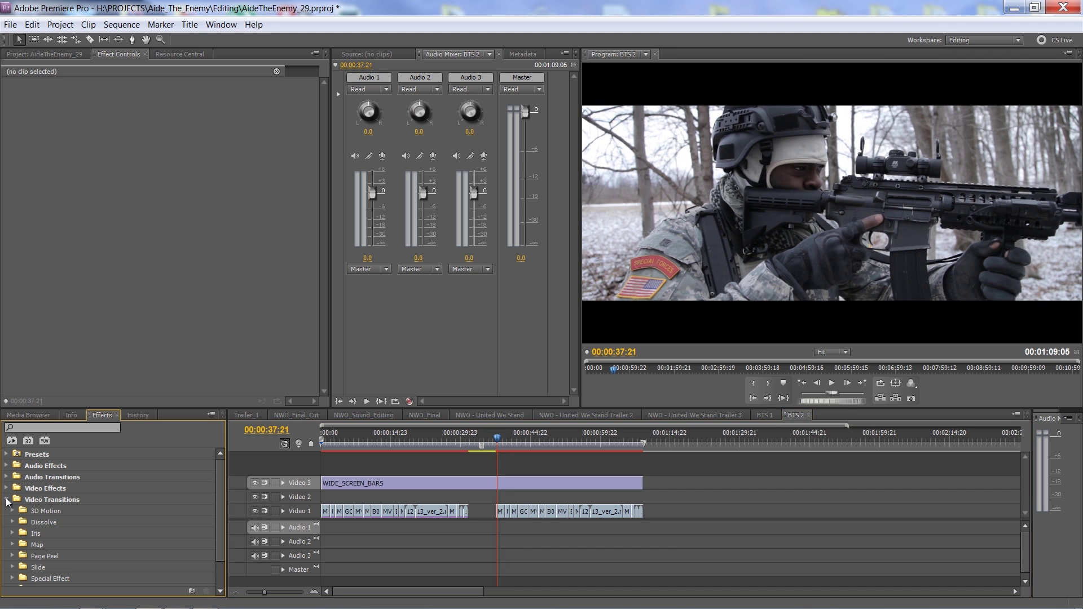
click(6, 500)
click(7, 489)
scroll(26, 505, down, 1)
scroll(25, 506, down, 1)
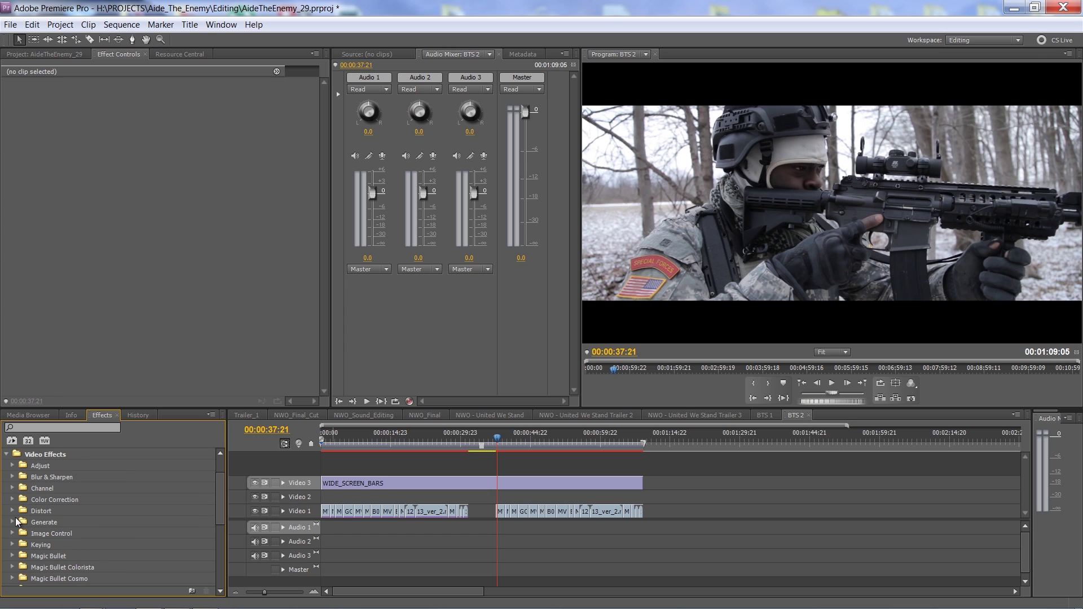
scroll(34, 510, down, 5)
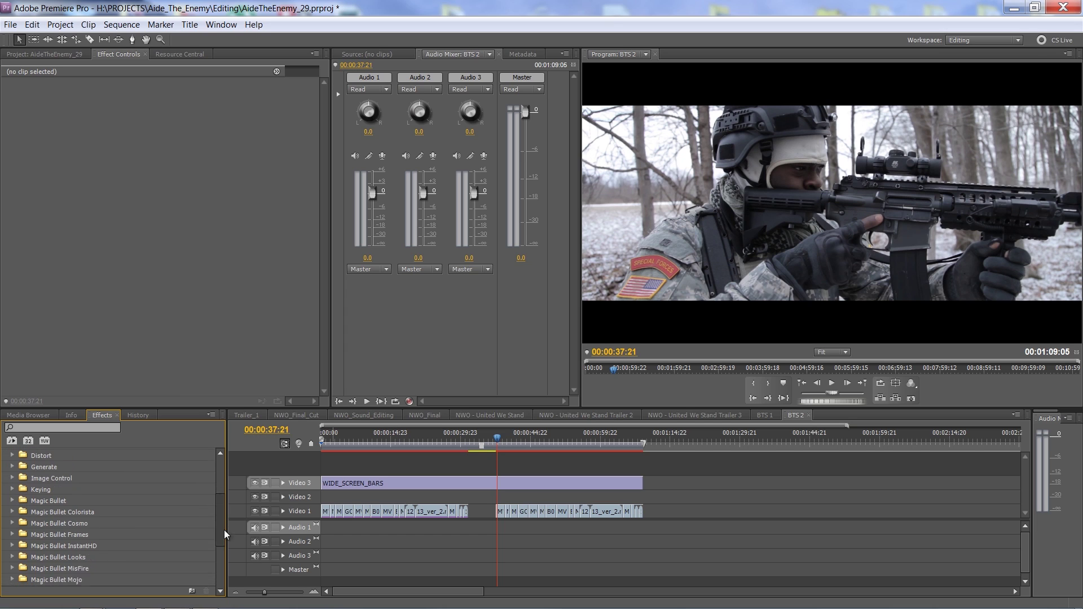
click(12, 507)
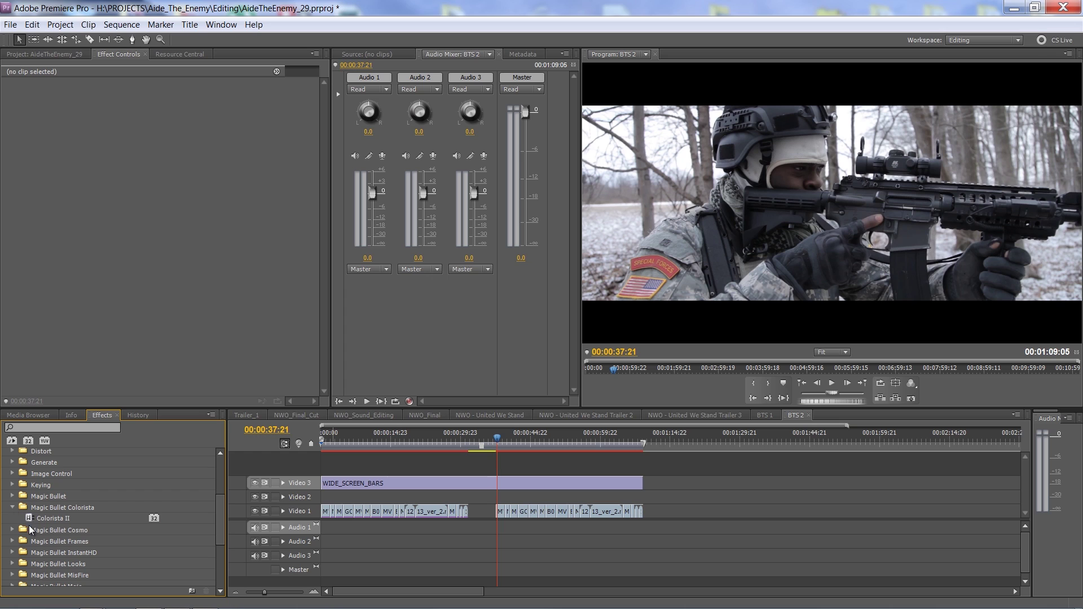
drag(29, 519, 504, 516)
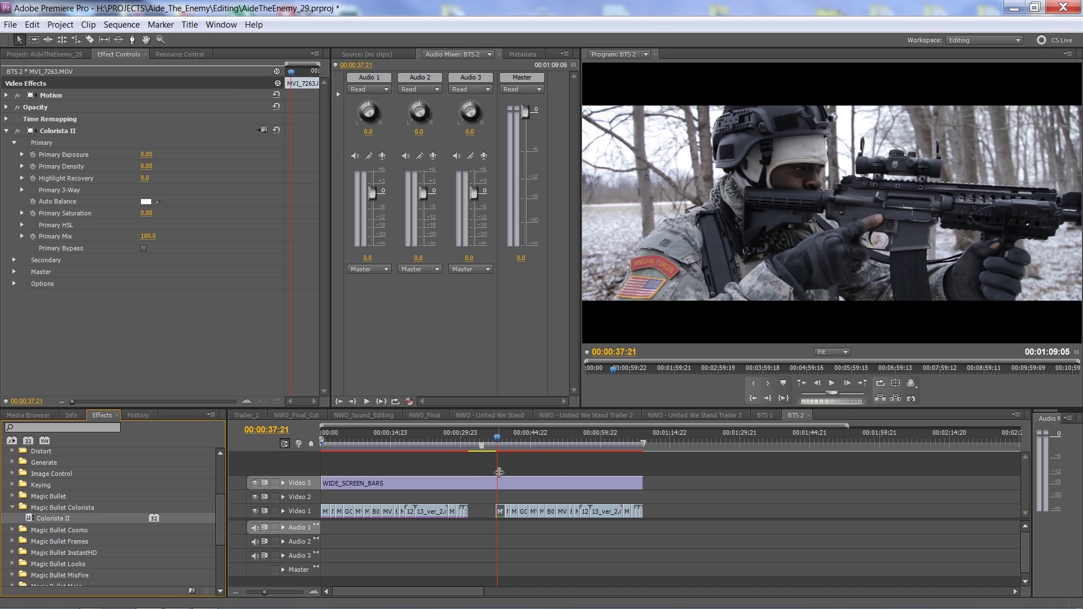
Step: Enlarge the timeline around the graded clip and expand Colorista II's Secondary section with its Secondary 3-Way color wheels
key(equal)
key(equal)
key(equal)
drag(638, 425, 643, 429)
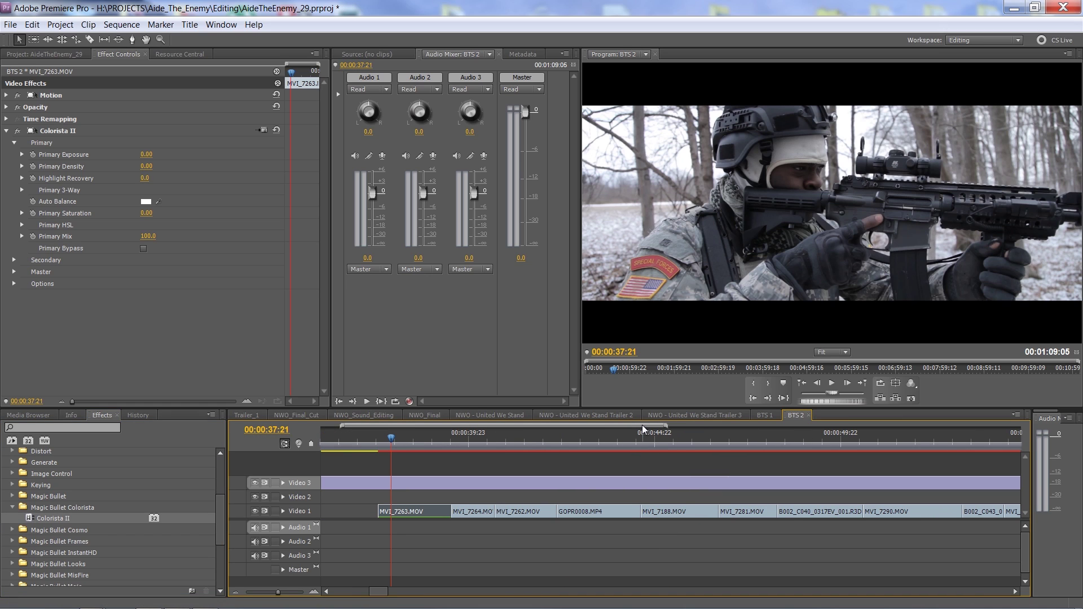
click(22, 190)
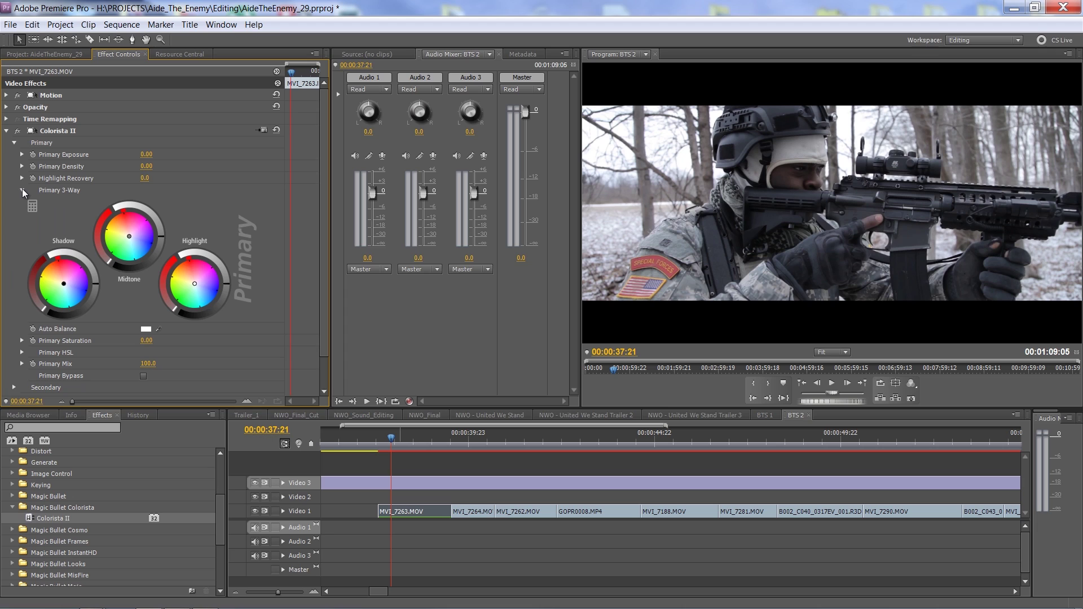
click(22, 191)
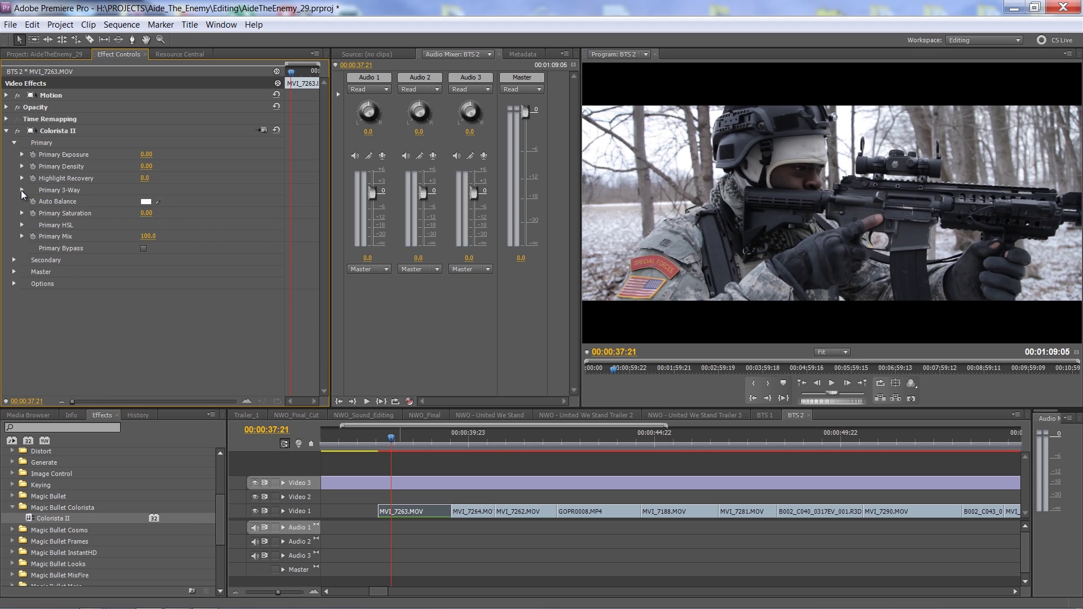
click(15, 261)
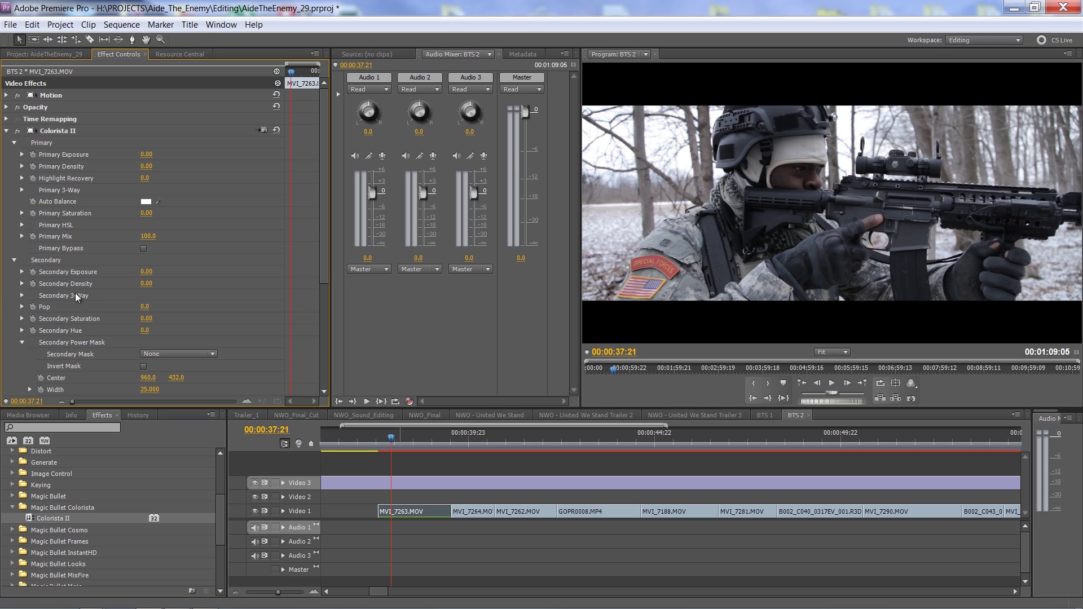
click(22, 296)
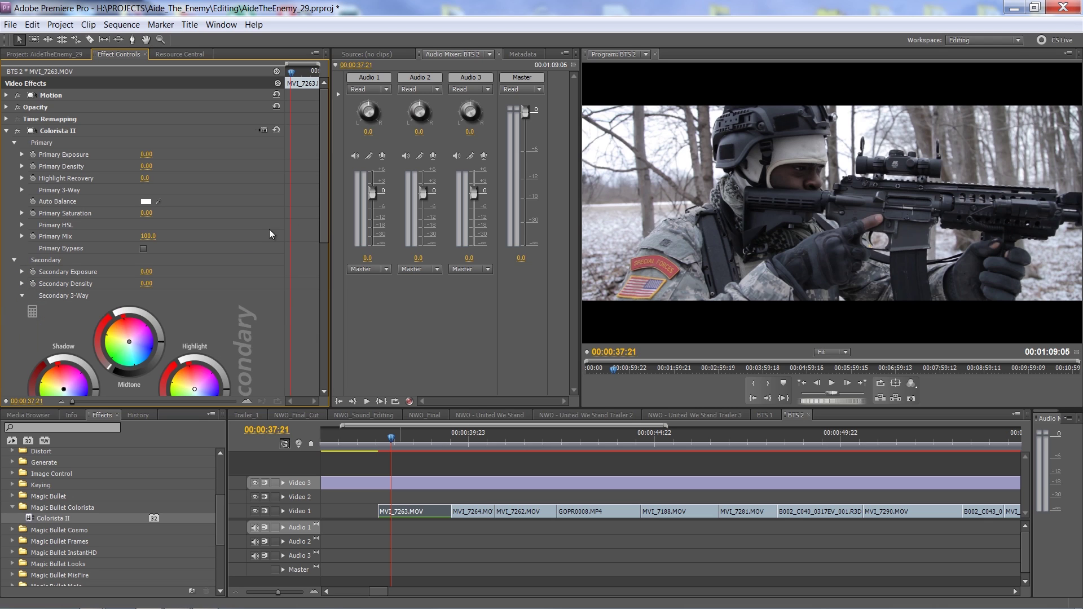
drag(326, 211, 323, 265)
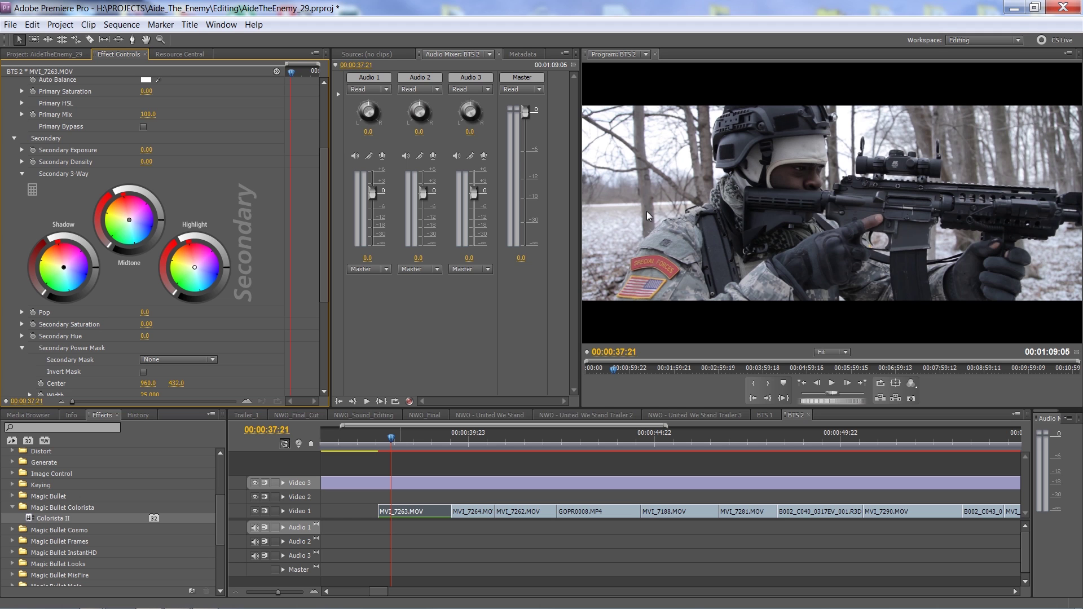
Step: Move the playhead to 00:00:38:08 and set Colorista II's Primary Saturation to -20
mouse_move(389, 435)
mouse_down()
mouse_move(431, 433)
mouse_move(397, 438)
mouse_up()
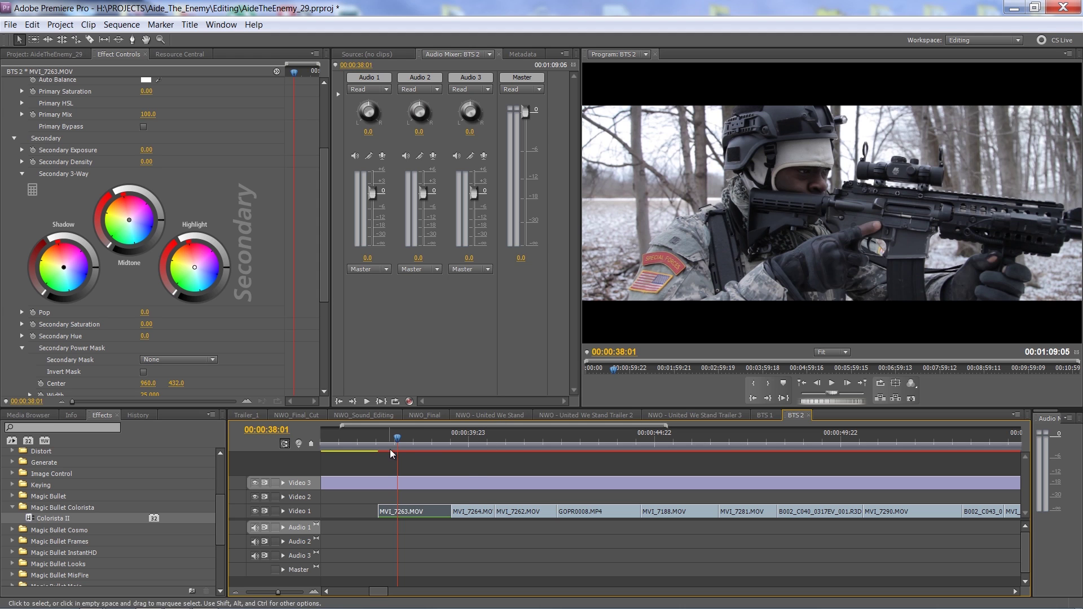
mouse_move(413, 441)
mouse_down()
mouse_move(435, 440)
mouse_move(411, 445)
mouse_up()
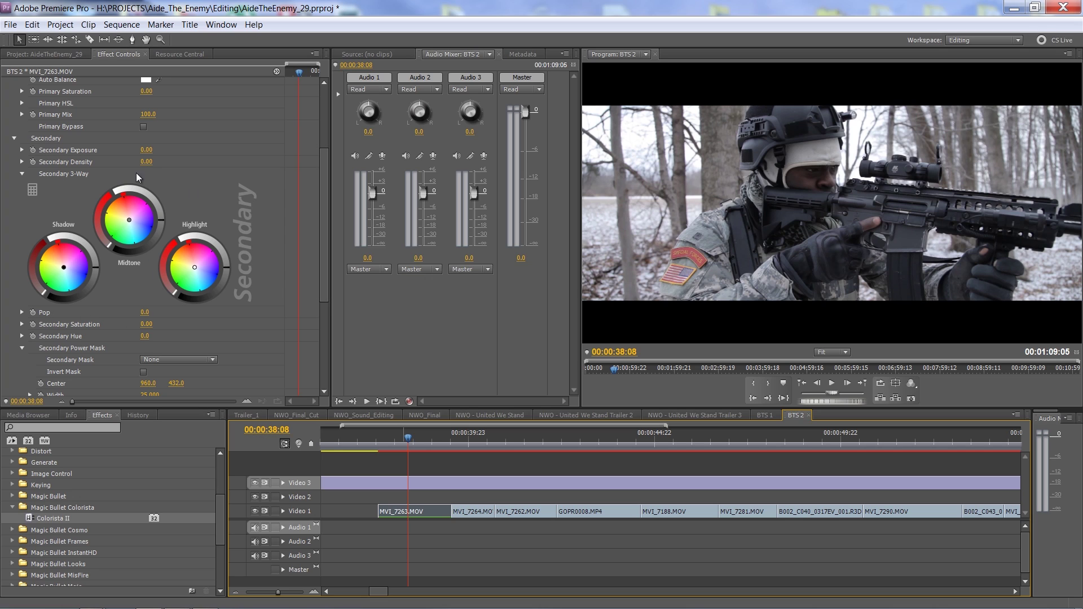
drag(325, 287, 326, 277)
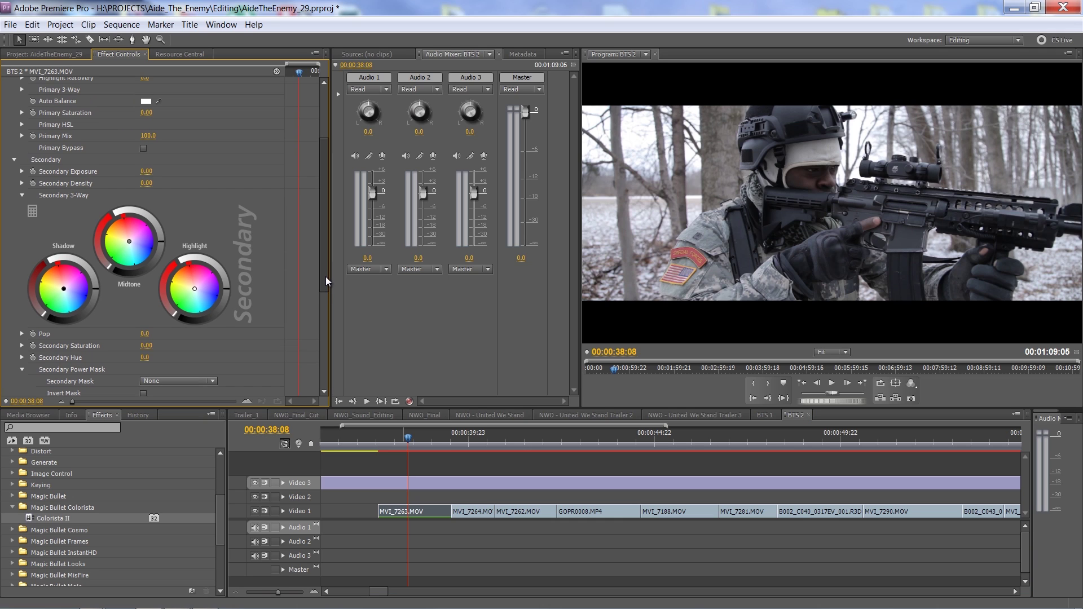
drag(331, 213, 341, 165)
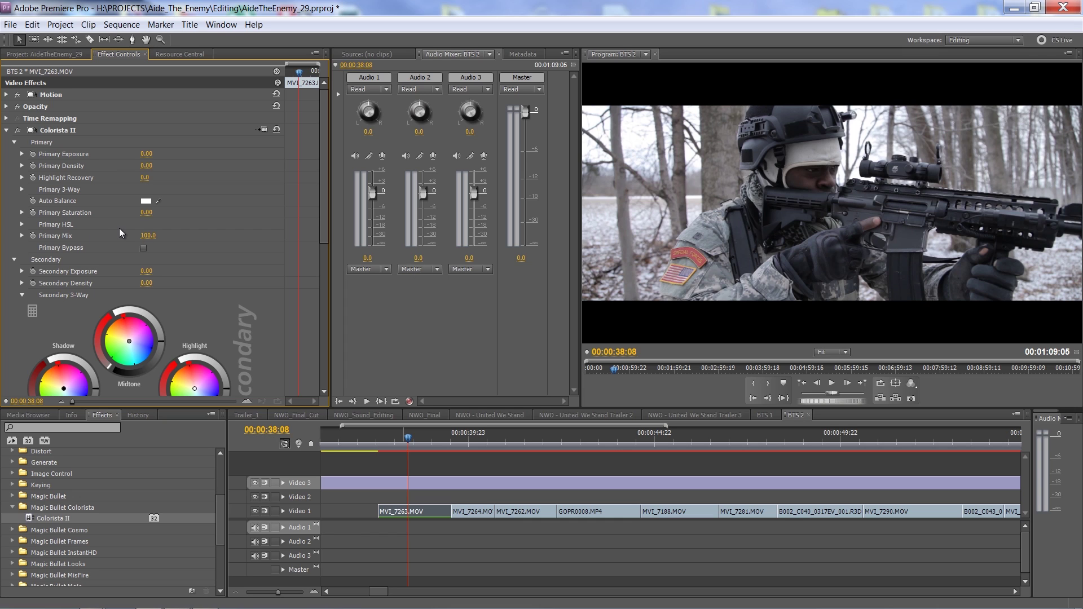
drag(147, 212, 116, 218)
drag(119, 219, 122, 218)
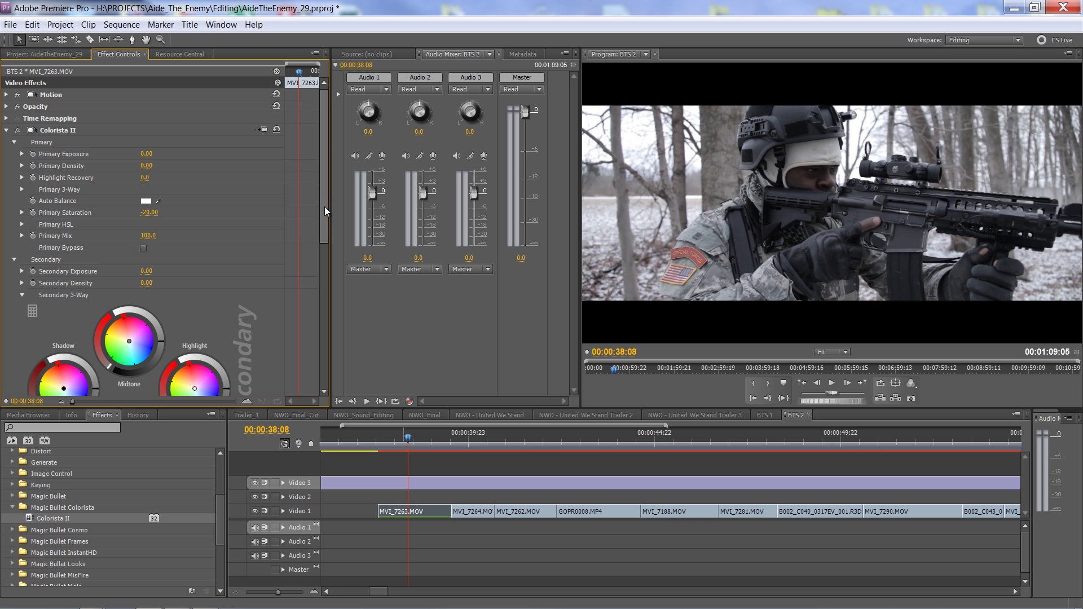
Step: Tint the shadows blue with the Secondary 3-Way Shadow wheel, trying a red tint along the way for comparison
drag(324, 209, 325, 271)
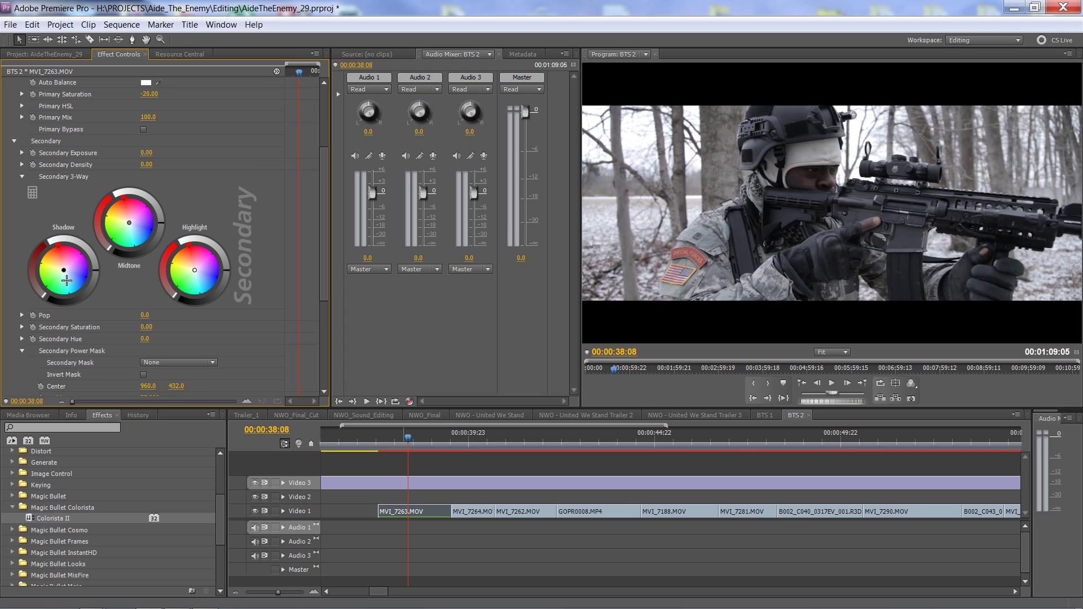
drag(69, 280, 69, 279)
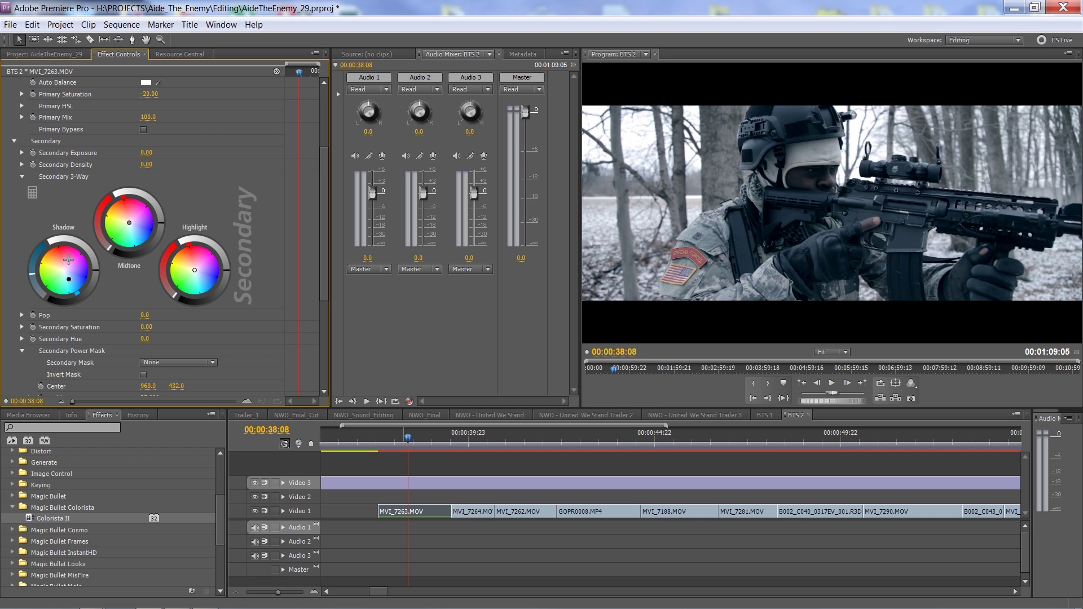
click(61, 257)
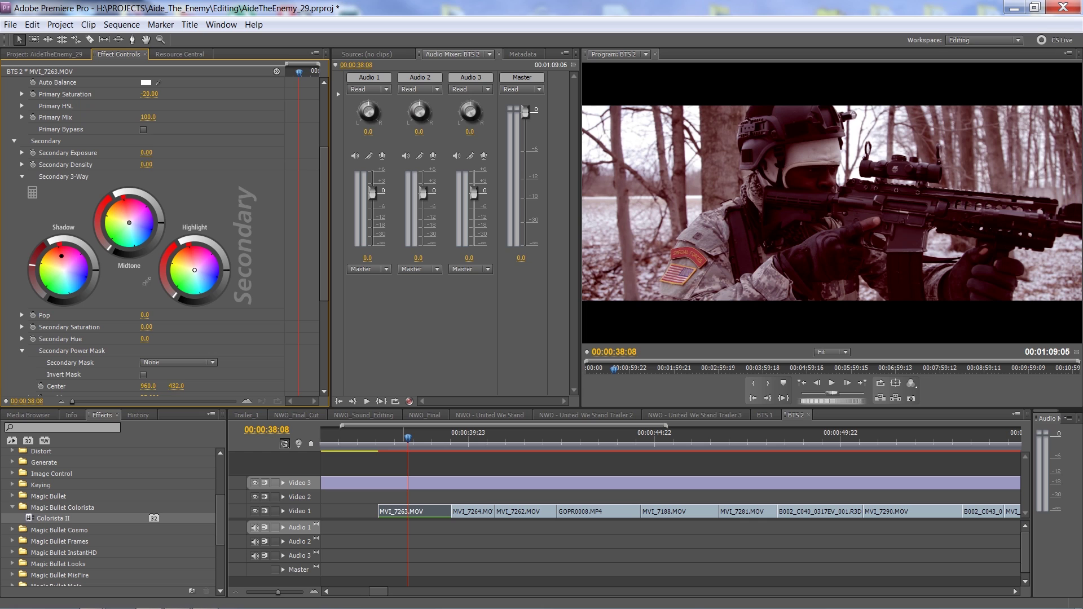
click(66, 279)
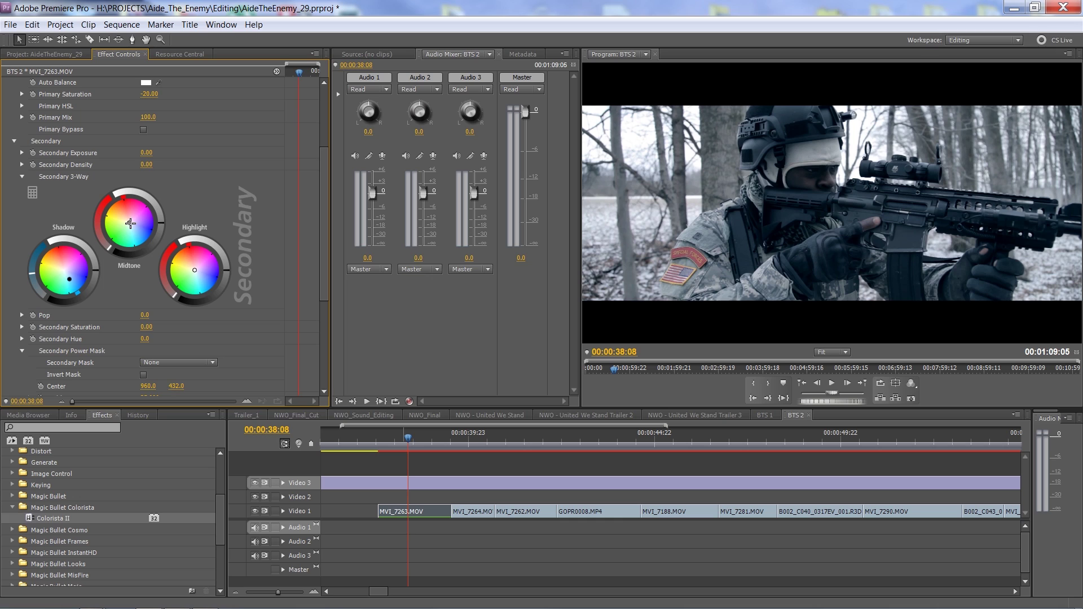
Step: Shift the midtones slightly toward orange with the Secondary 3-Way Midtone wheel
drag(130, 223, 129, 221)
drag(128, 220, 126, 217)
drag(126, 217, 126, 214)
Step: Push the Secondary 3-Way highlights toward blue, trying a warm yellow tint in between, and shift the shadows toward teal
mouse_move(196, 274)
mouse_down()
mouse_move(210, 285)
mouse_move(199, 277)
mouse_up()
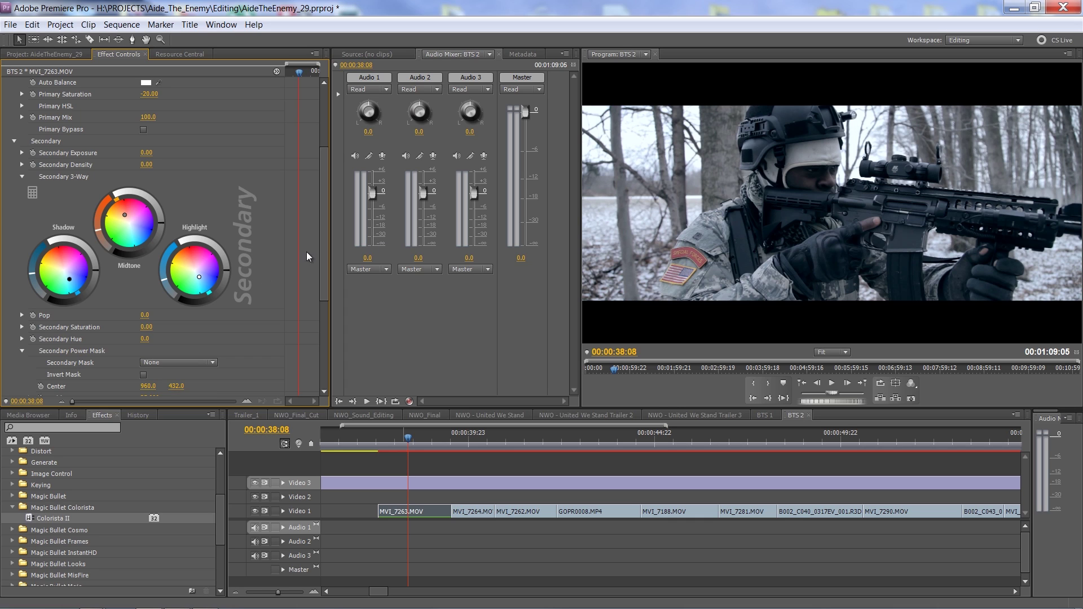
drag(199, 277, 187, 264)
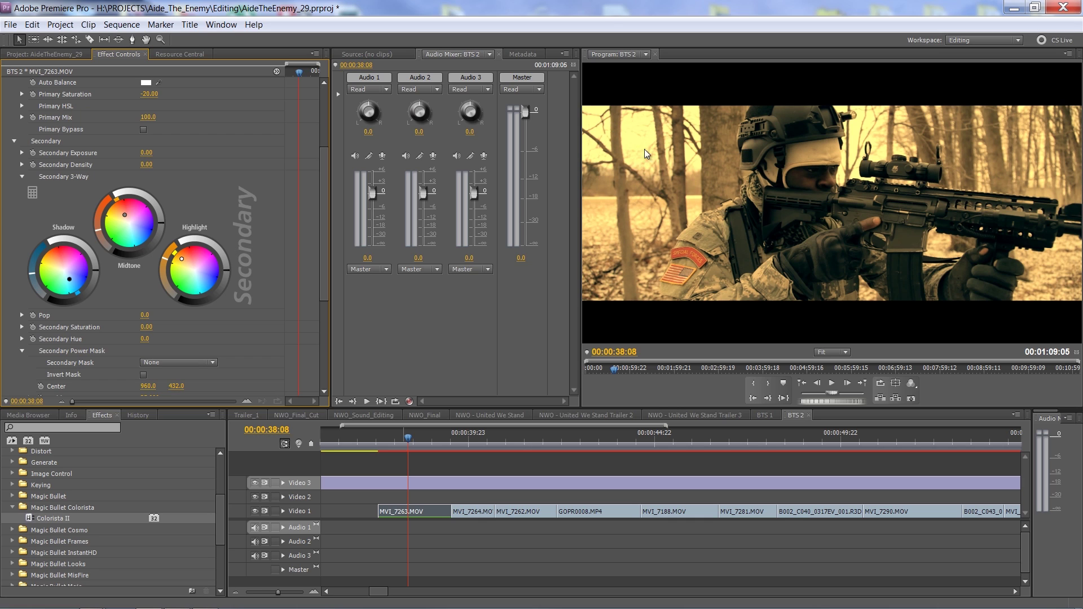
click(197, 276)
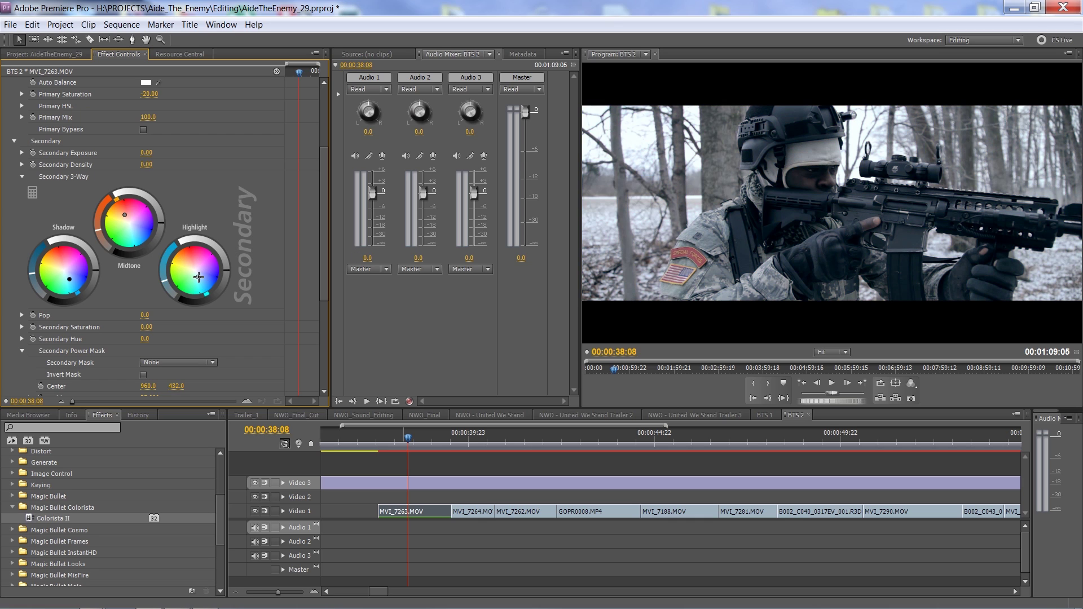
drag(201, 278, 199, 278)
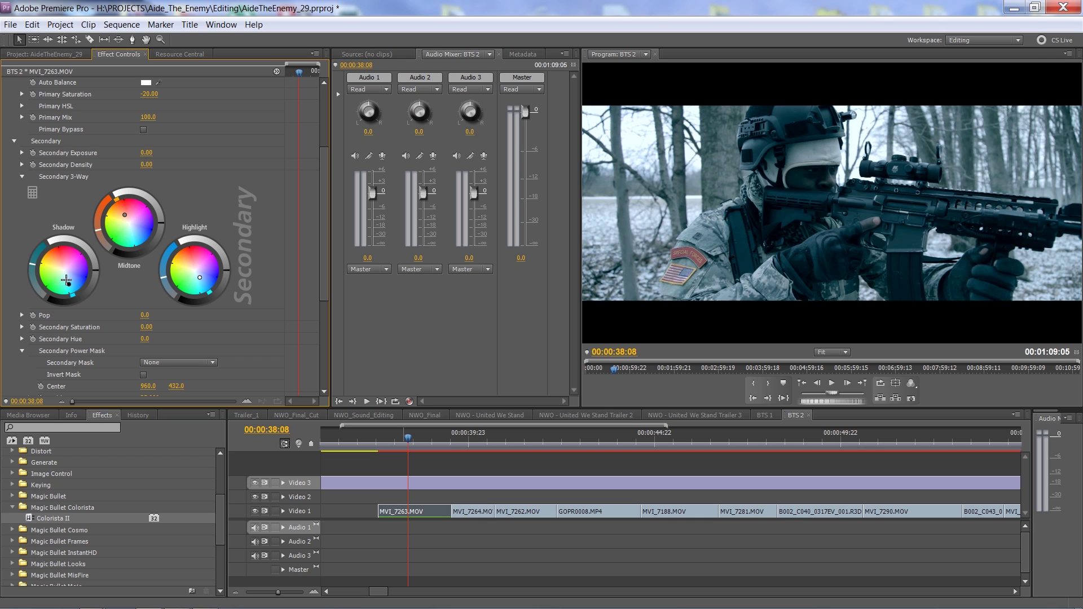
Step: Switch Colorista II off and on again to compare the blue grade with the original footage
drag(323, 257, 323, 186)
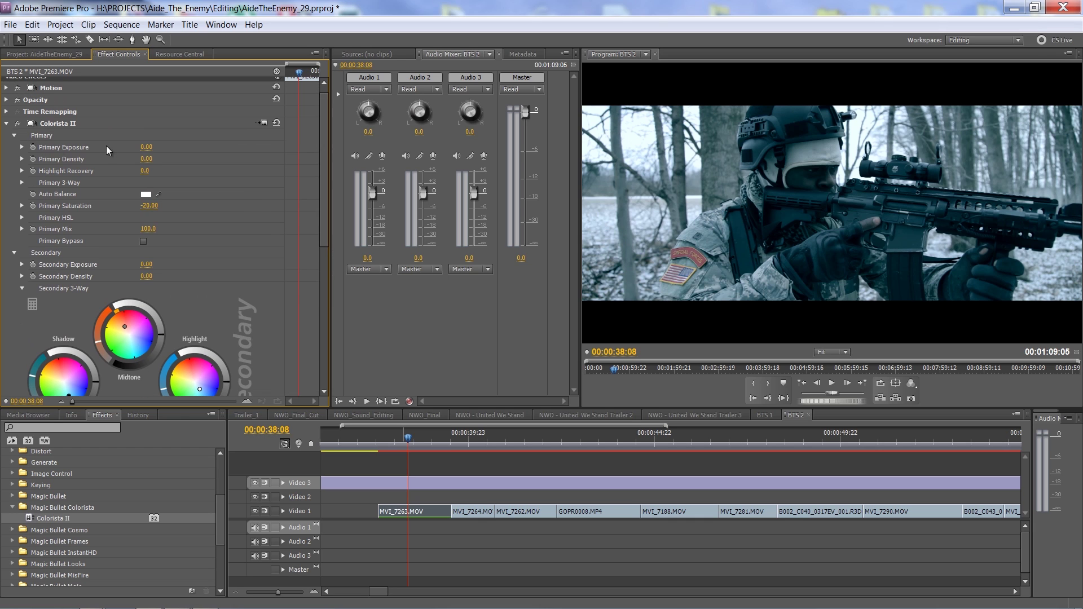
click(17, 123)
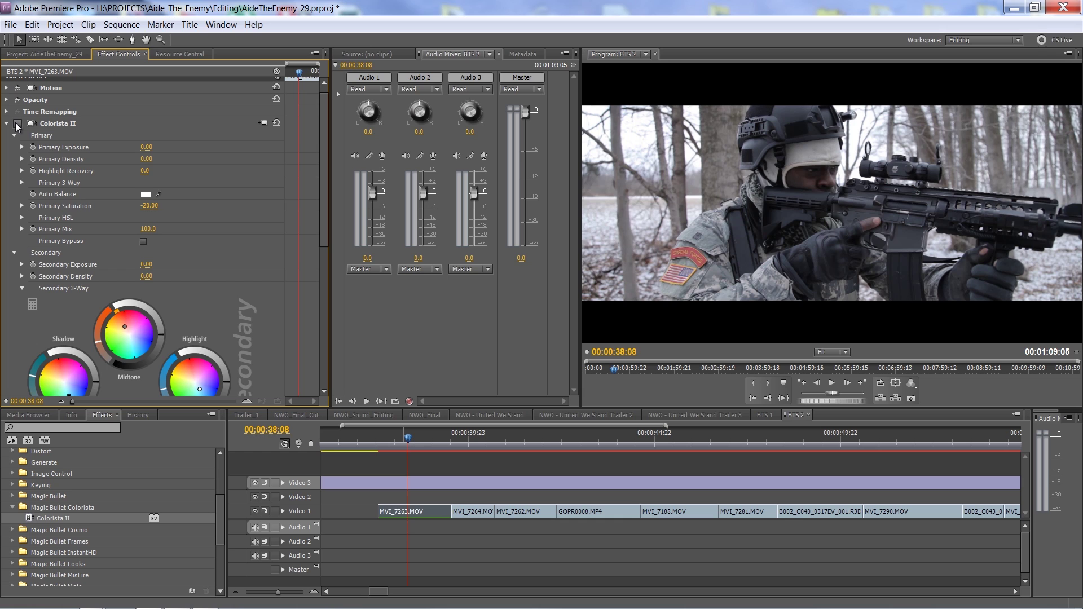
click(17, 124)
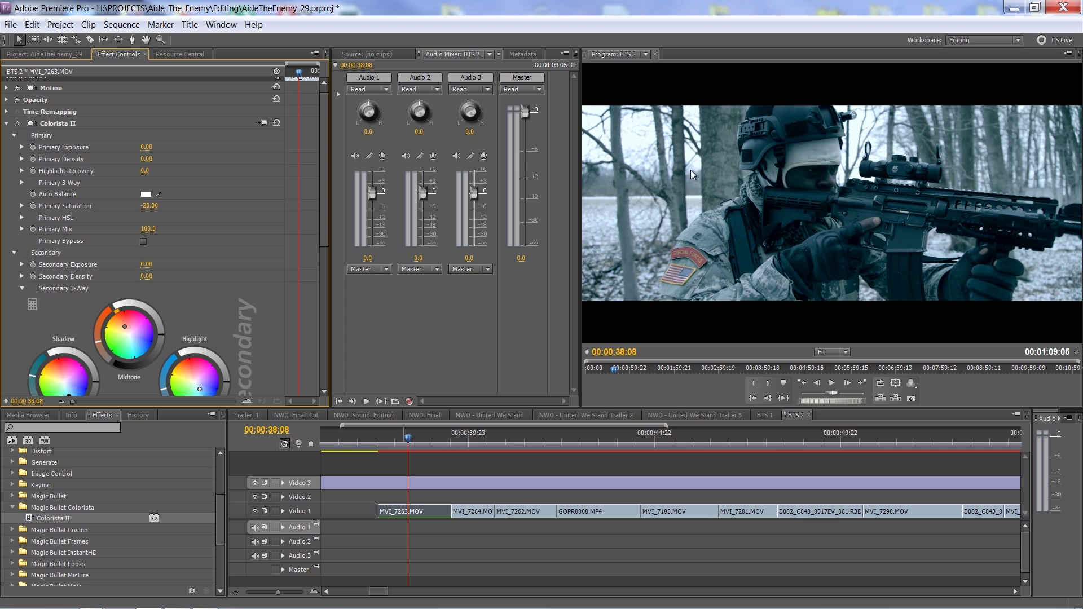
Step: Set Colorista II's Secondary Saturation to -50
drag(323, 226, 314, 284)
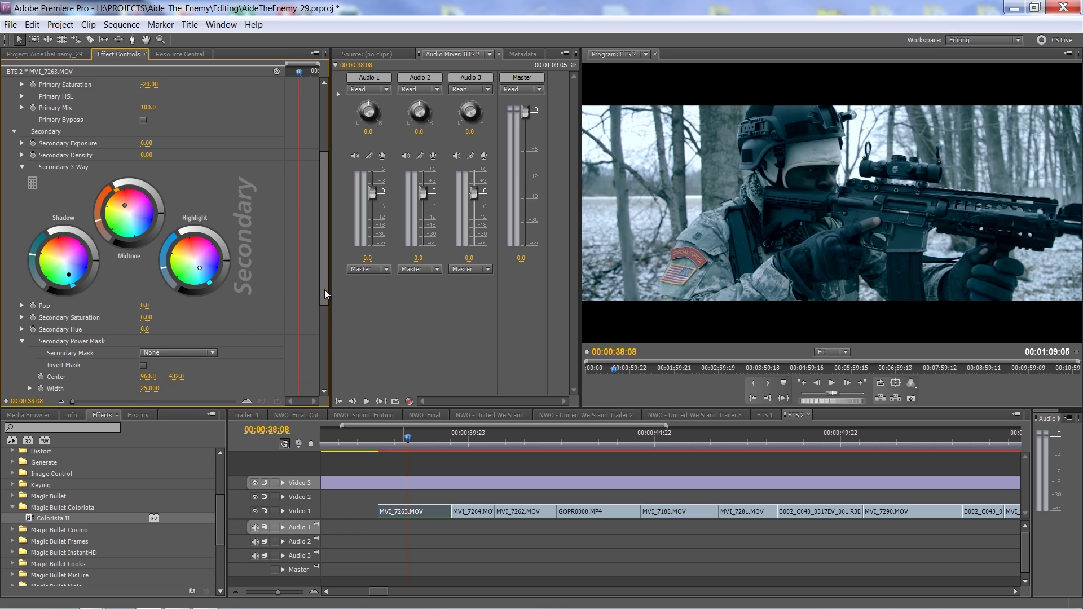
drag(324, 290, 326, 296)
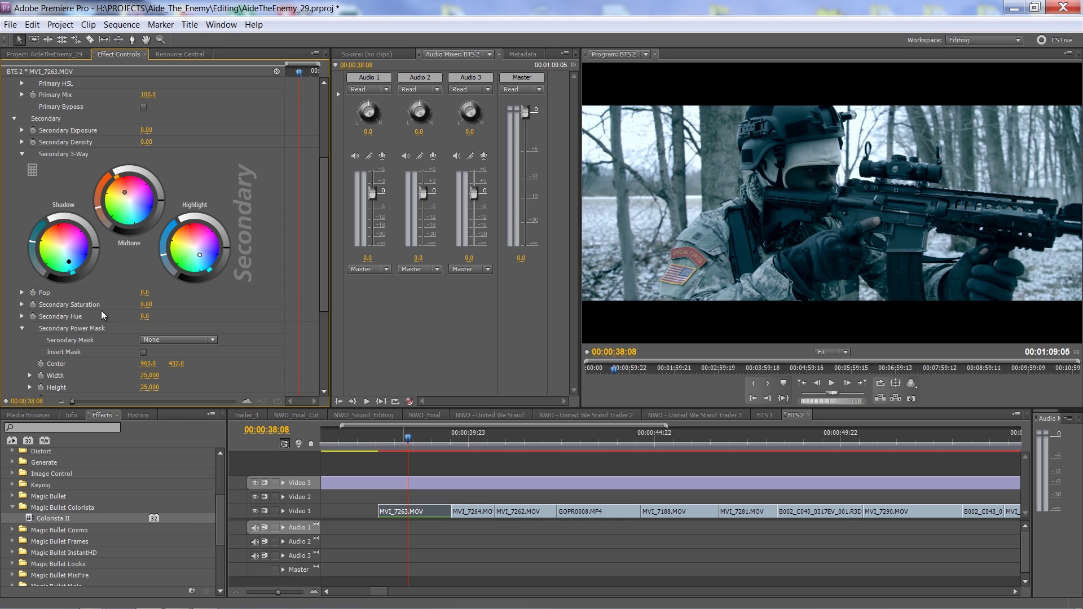
drag(145, 309, 113, 310)
Step: Compare the desaturated grade with the original by toggling Colorista II, and review the remaining Secondary mask and key settings
drag(326, 285, 327, 211)
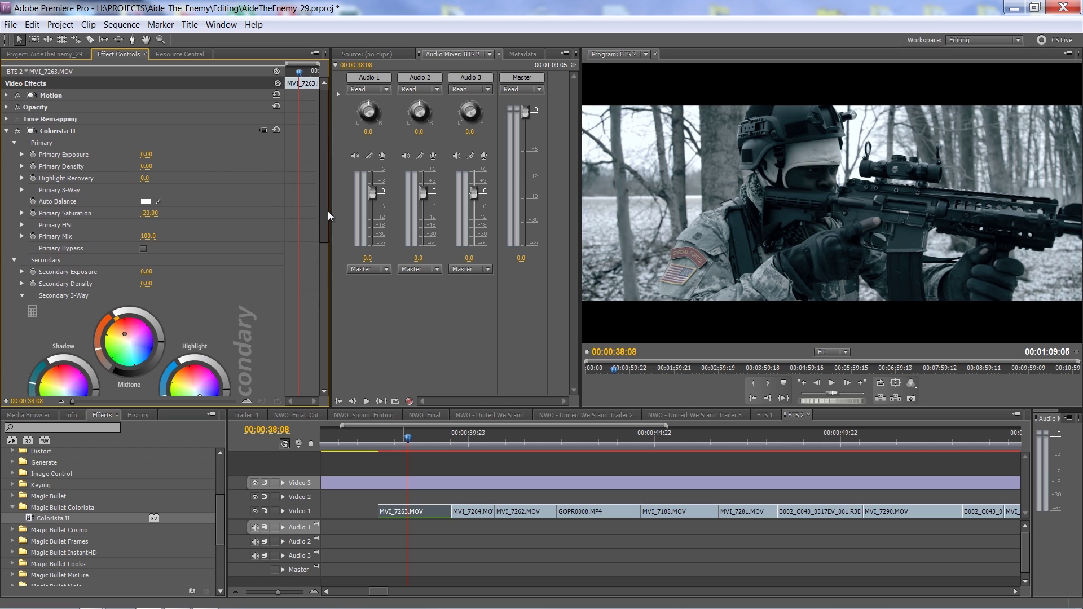
click(18, 131)
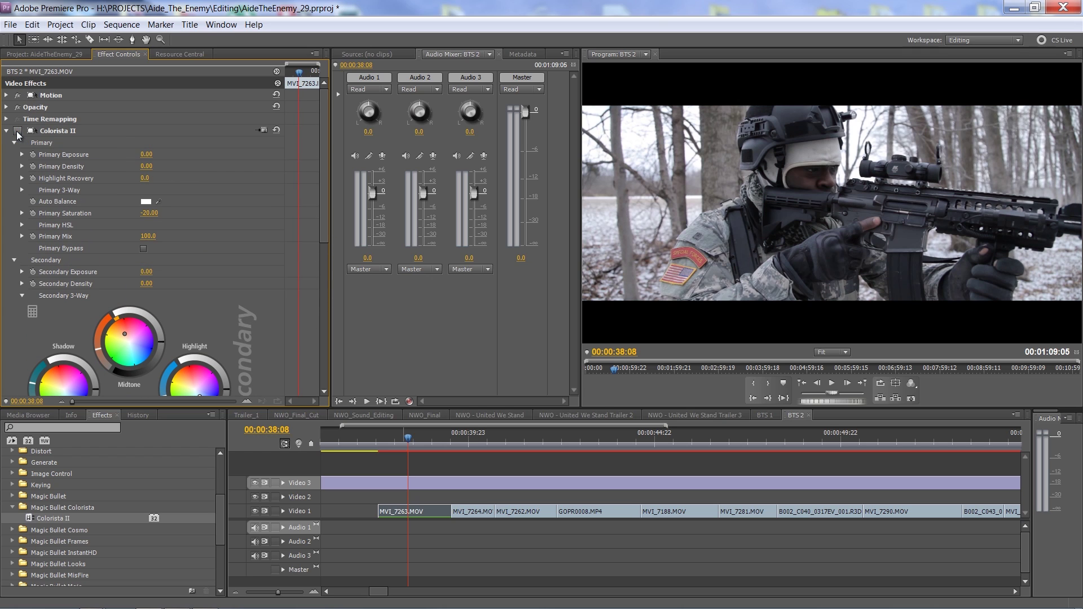
click(18, 131)
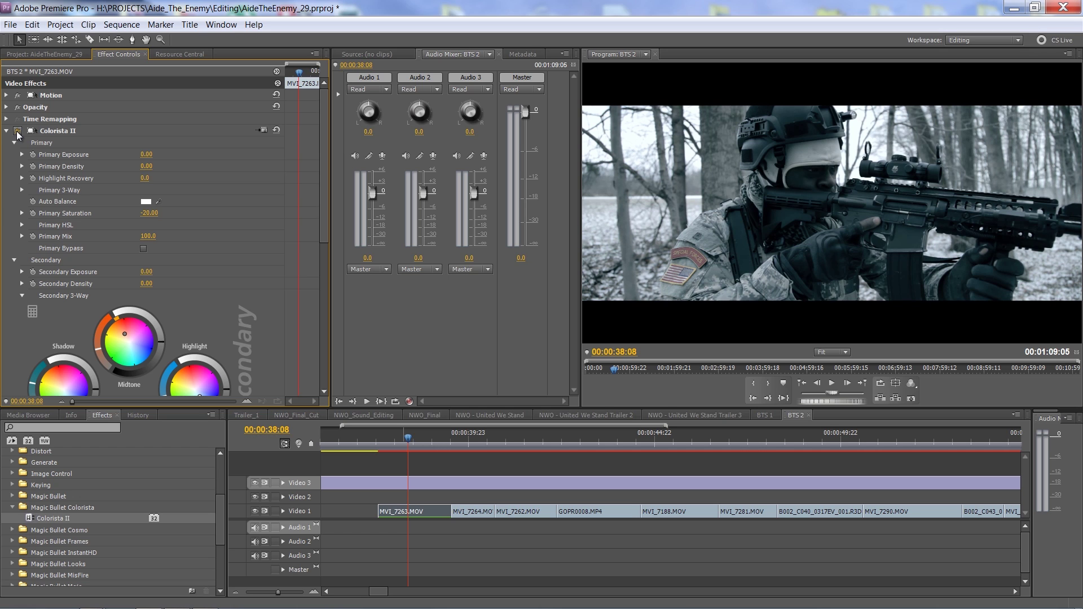
drag(322, 205, 320, 298)
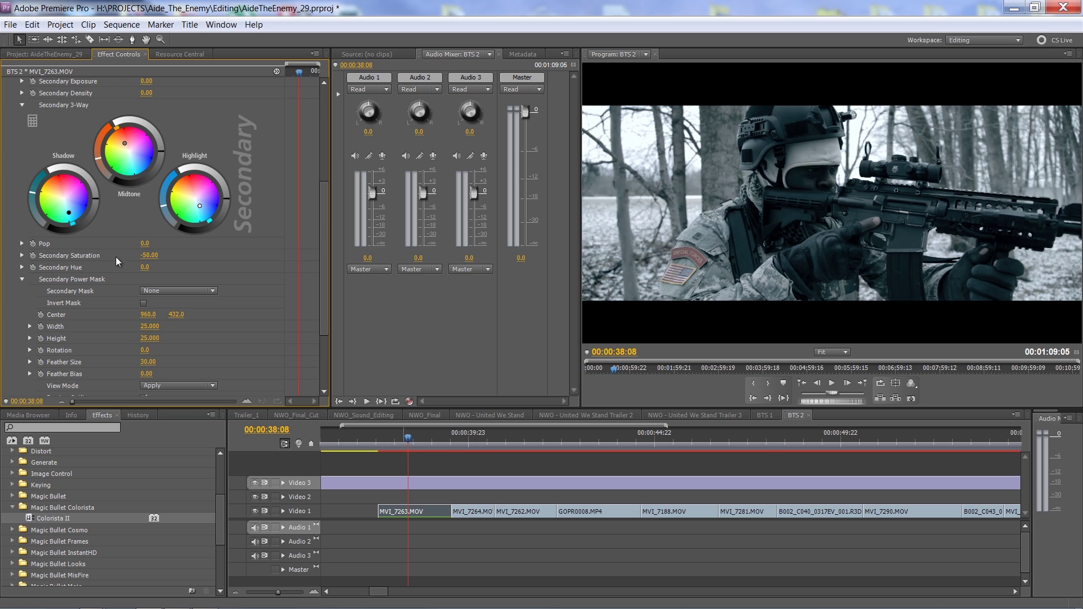
drag(327, 311, 327, 344)
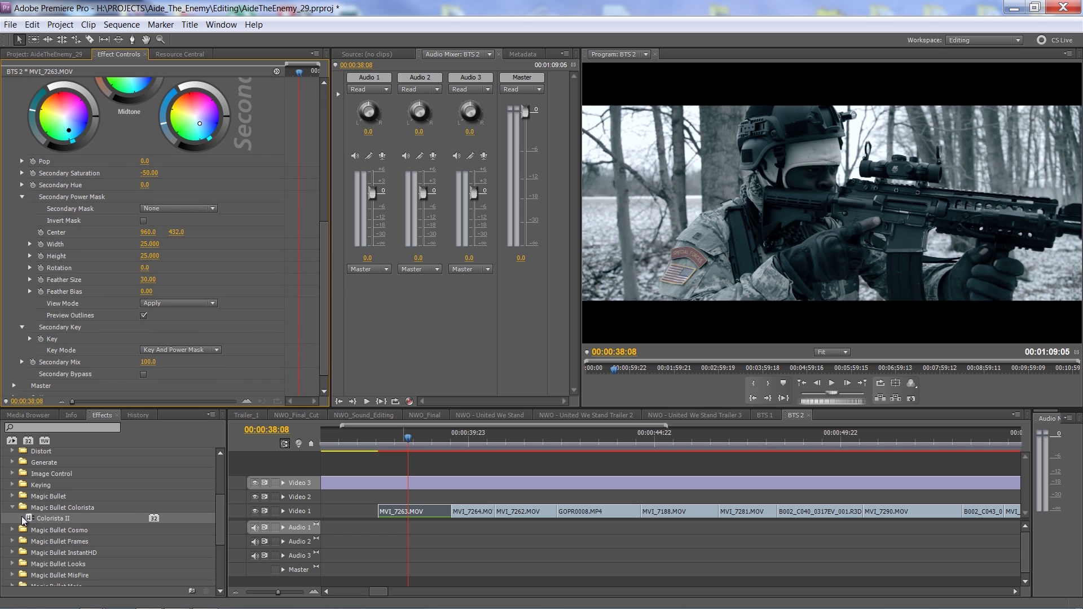
Step: Review the Colorista II secondary controls and expand the Color Correction folder to examine the built-in colour effects
scroll(32, 488, up, 2)
scroll(324, 265, up, 3)
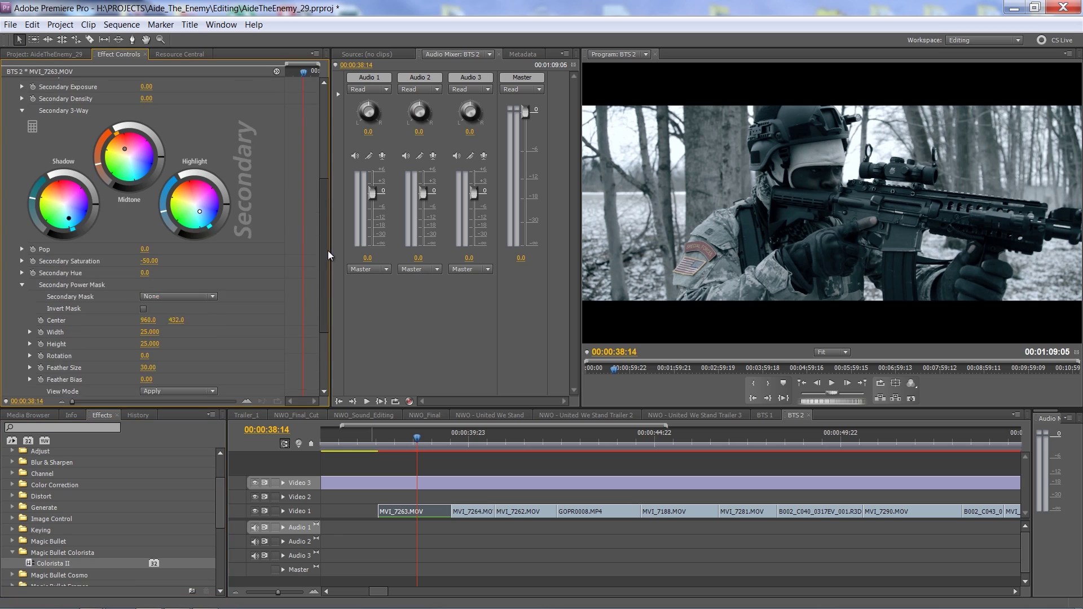
drag(321, 267, 321, 270)
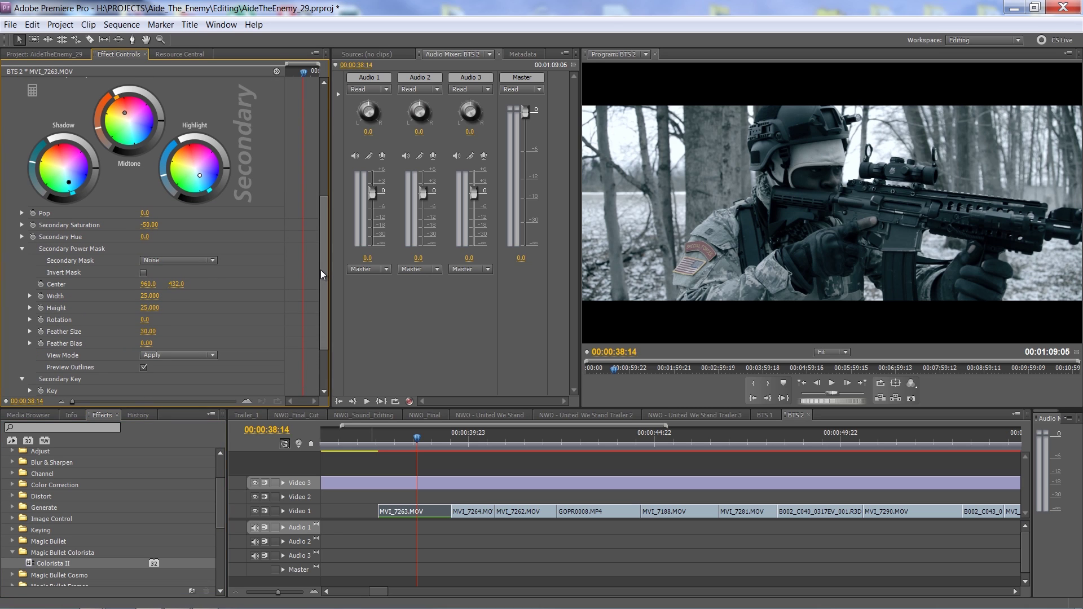
mouse_move(326, 271)
mouse_down()
mouse_move(327, 251)
mouse_move(326, 283)
mouse_up()
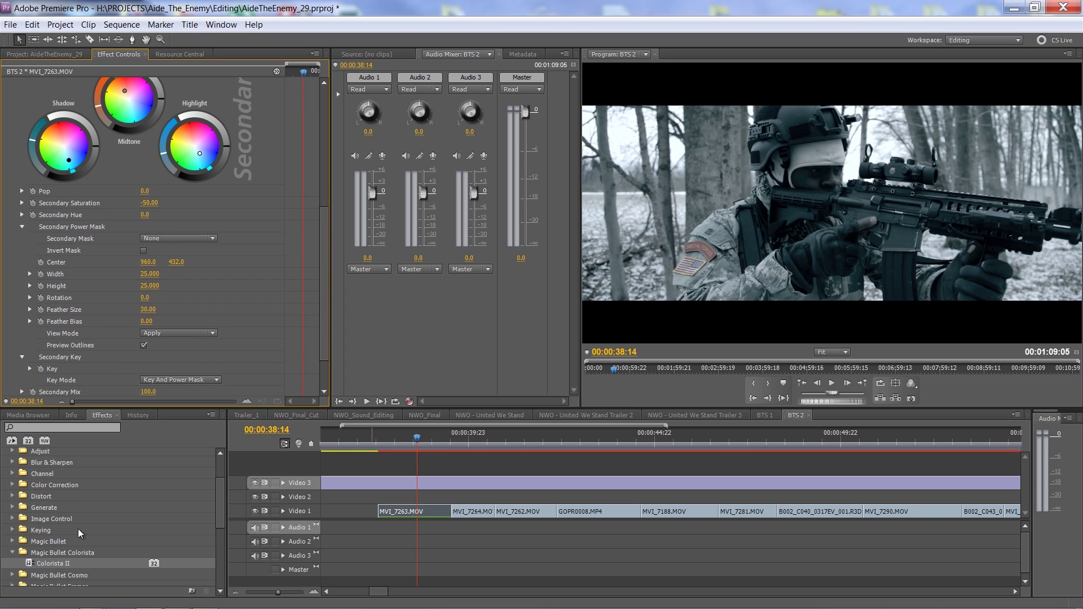
drag(221, 492, 221, 490)
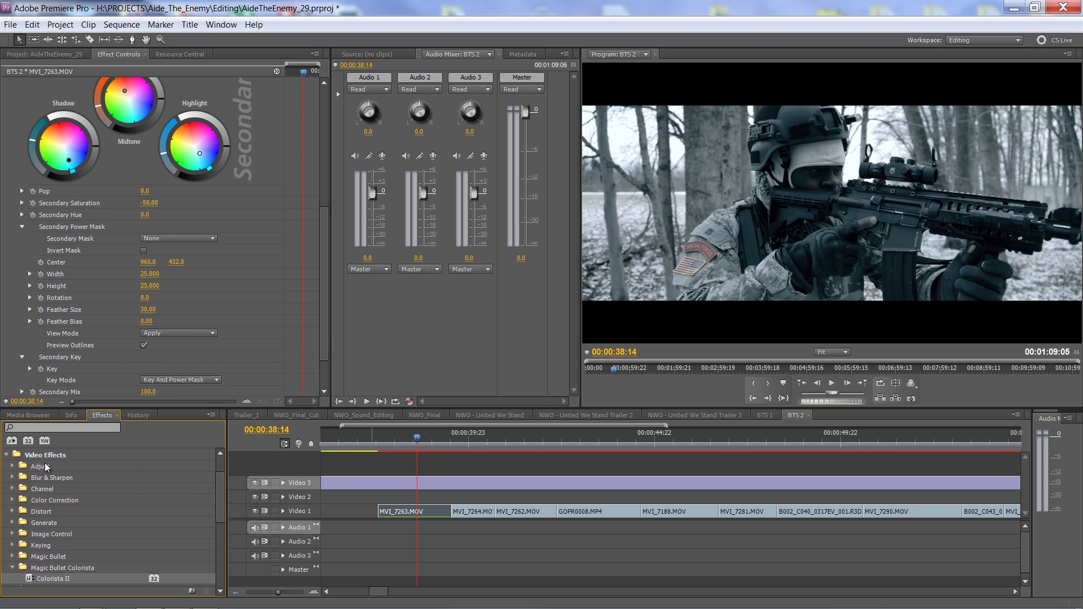
click(14, 501)
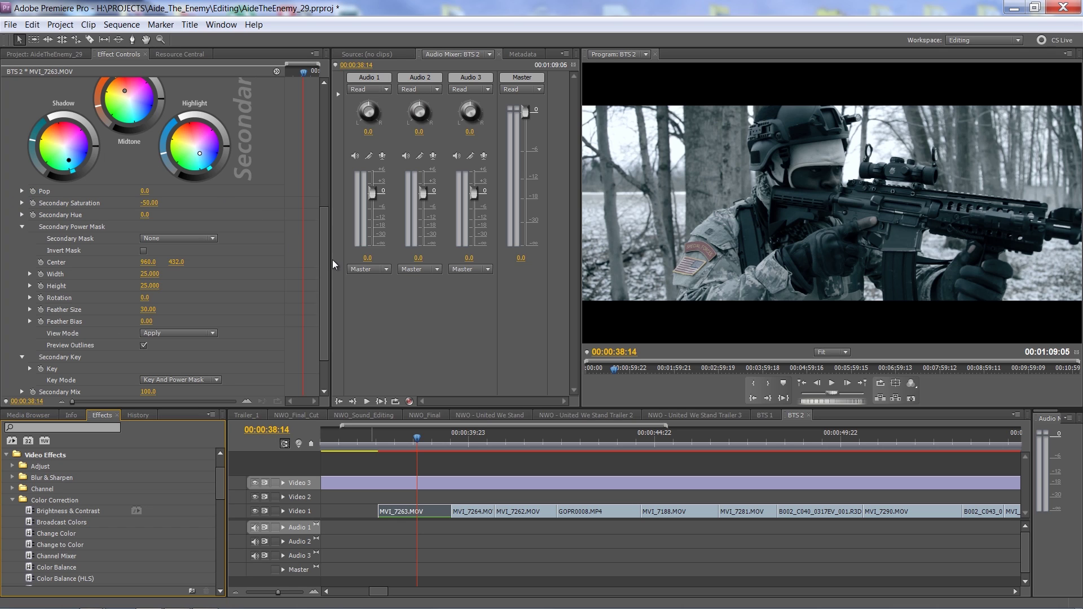
Step: Try raising Colorista II's Secondary Pop to 100
scroll(329, 252, up, 1)
scroll(329, 253, up, 2)
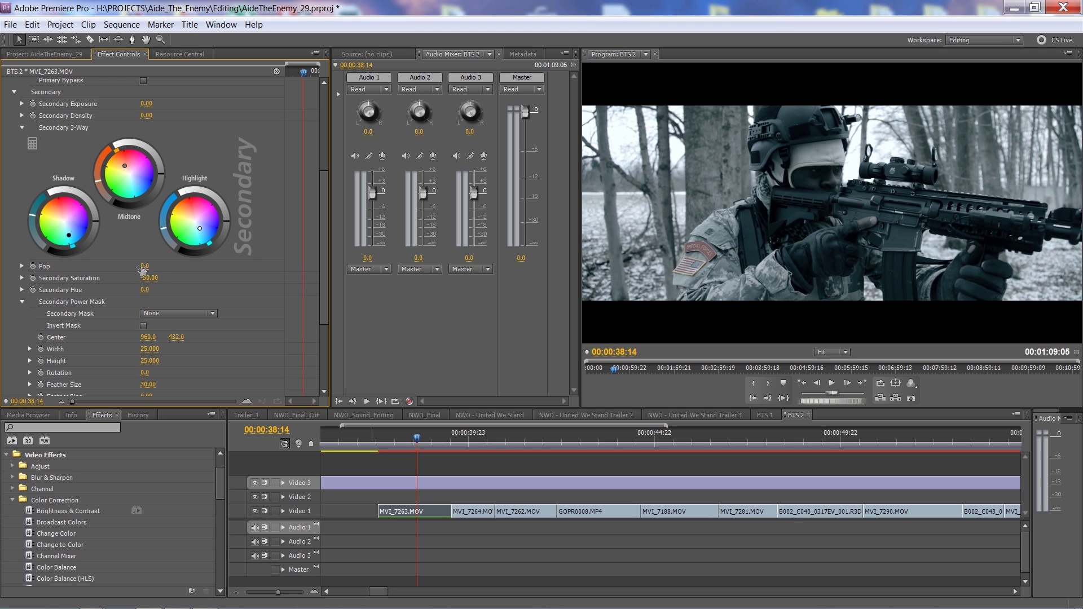
scroll(326, 305, up, 1)
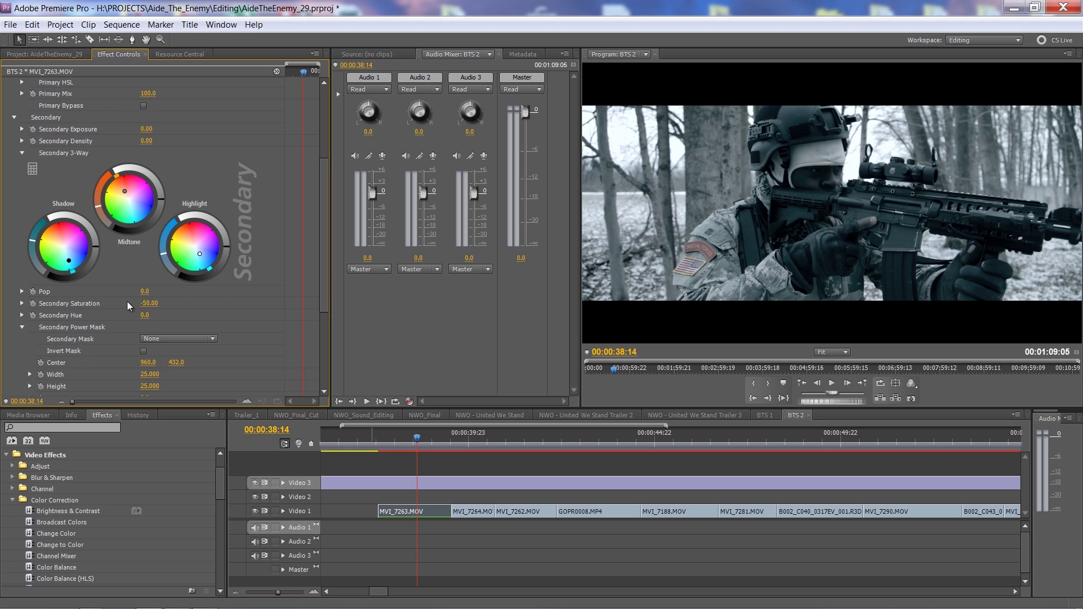
drag(144, 294, 208, 294)
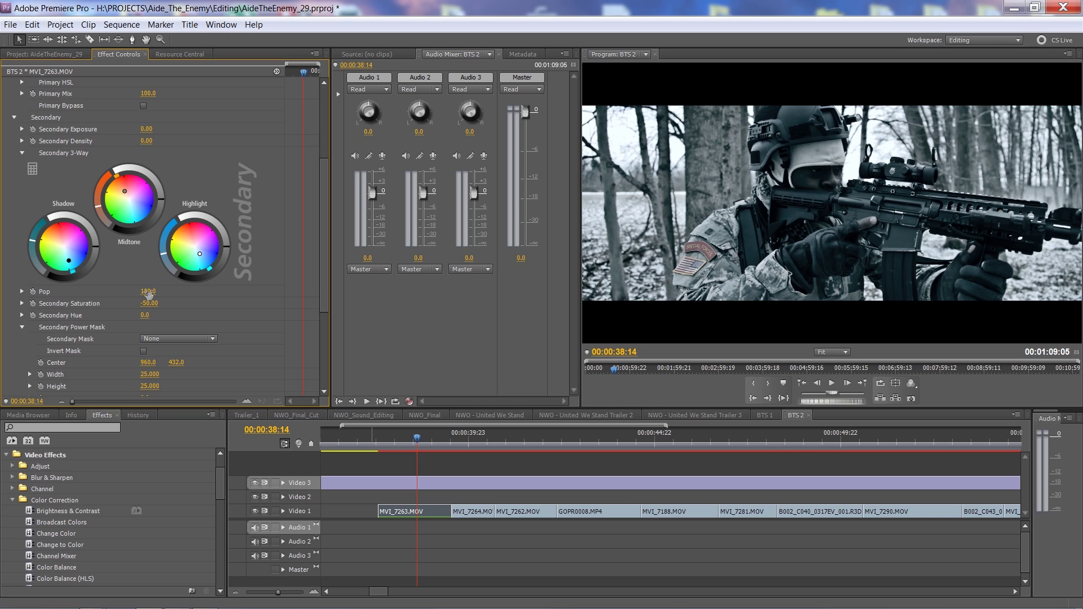
click(148, 291)
click(128, 297)
drag(149, 296, 149, 296)
drag(148, 296, 147, 296)
click(148, 297)
key(Return)
Step: Test Secondary Pop at -100, then set it to 15
drag(148, 296, 84, 297)
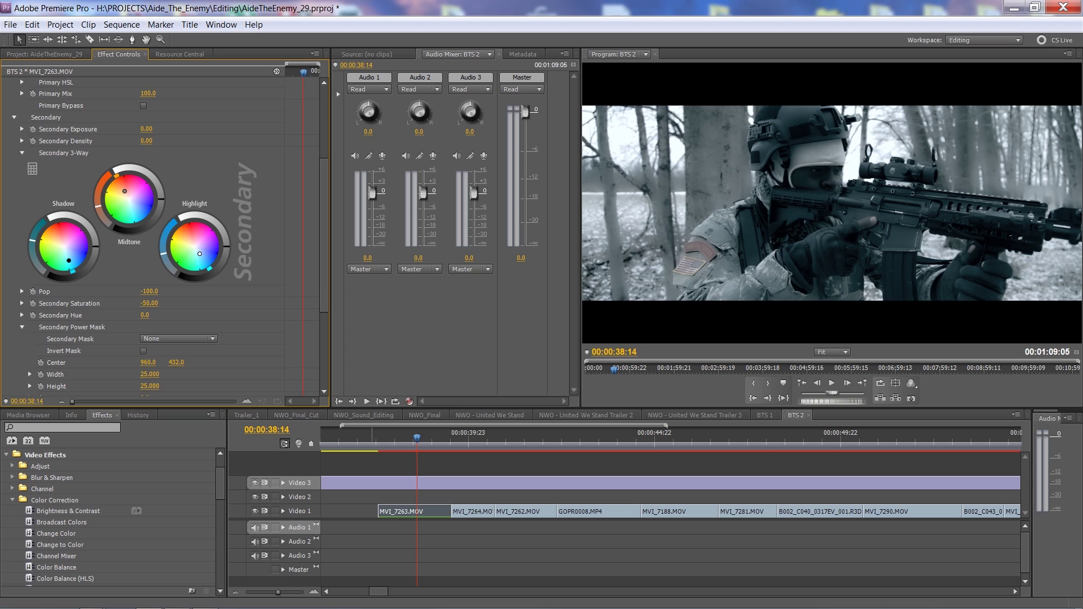
drag(83, 297, 84, 296)
drag(147, 291, 148, 291)
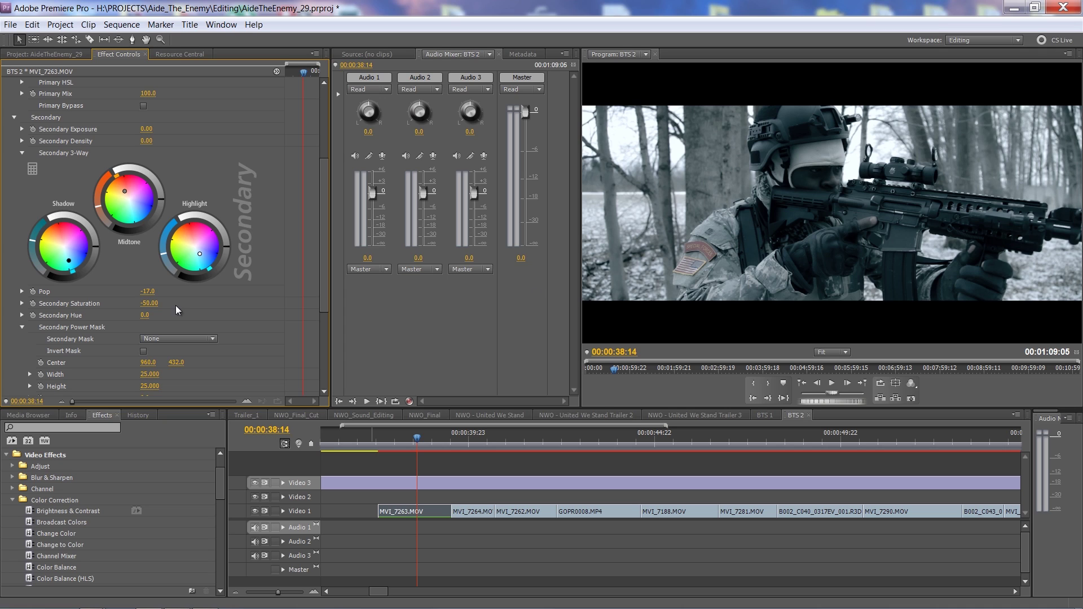
mouse_move(152, 294)
mouse_down()
mouse_move(172, 294)
mouse_move(155, 293)
mouse_up()
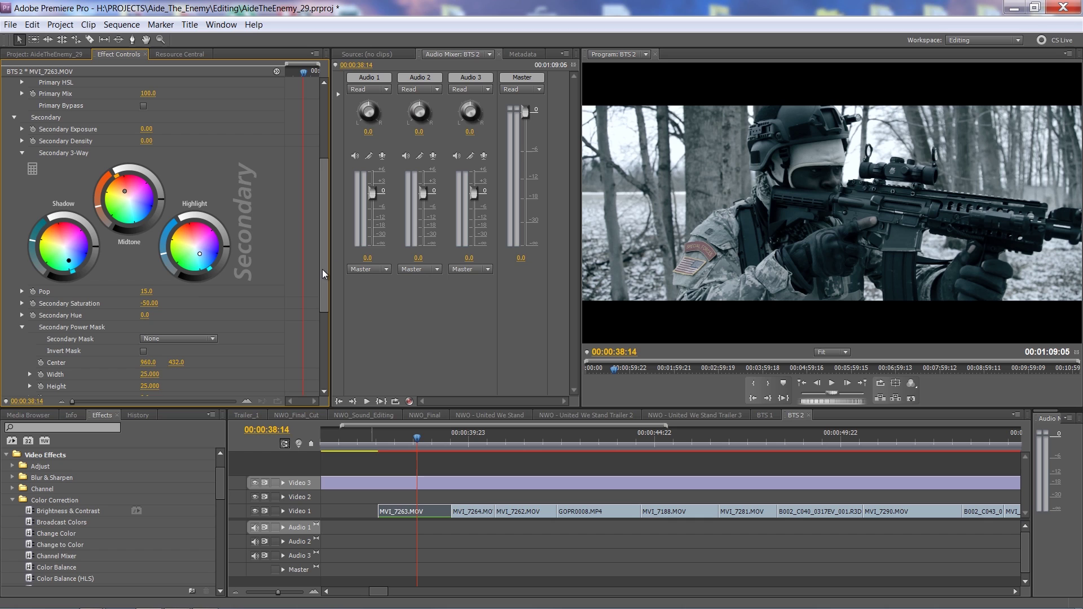
Step: Switch Colorista II off and on twice to compare the grade including Pop with the original clip
drag(326, 273, 319, 179)
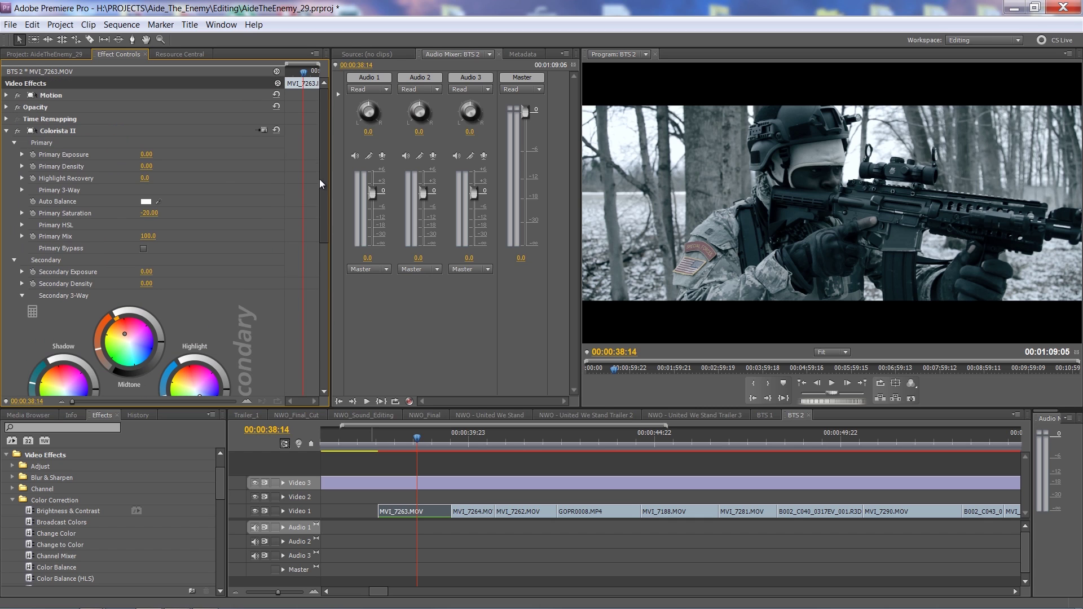
click(17, 132)
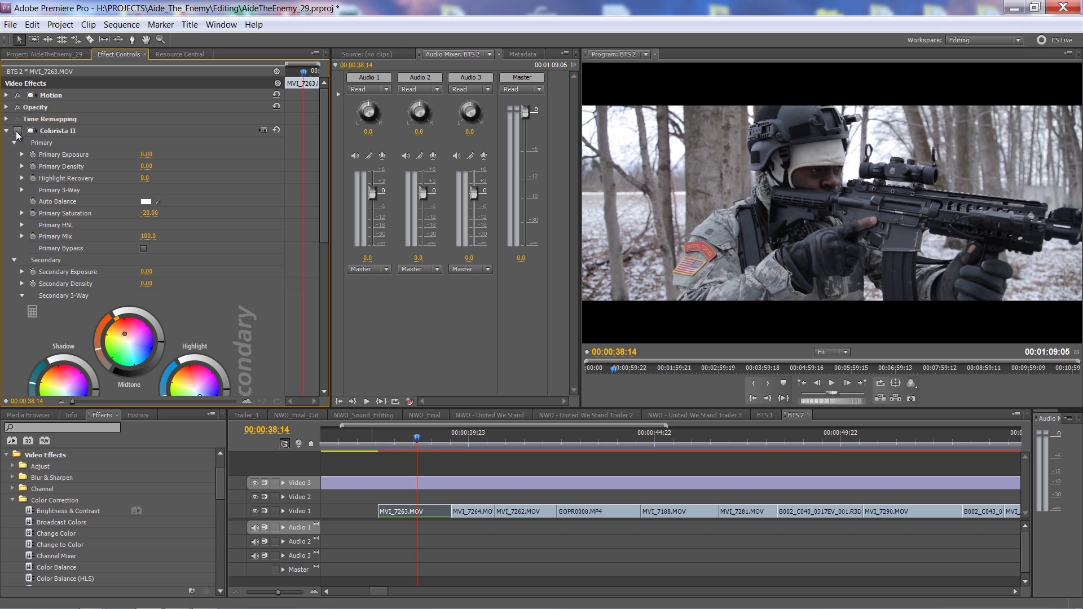
click(17, 132)
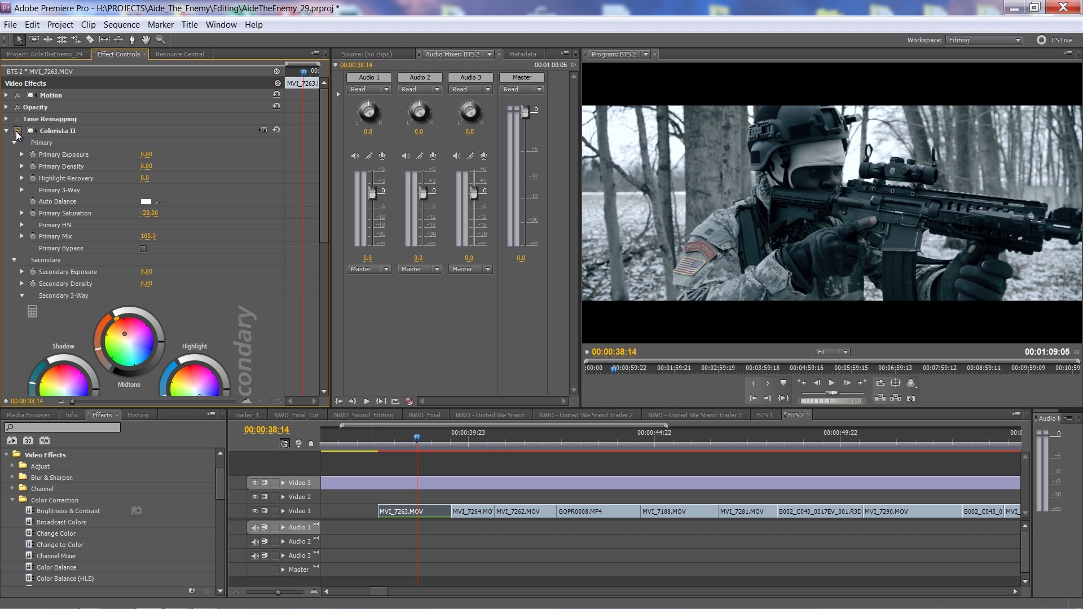
click(17, 132)
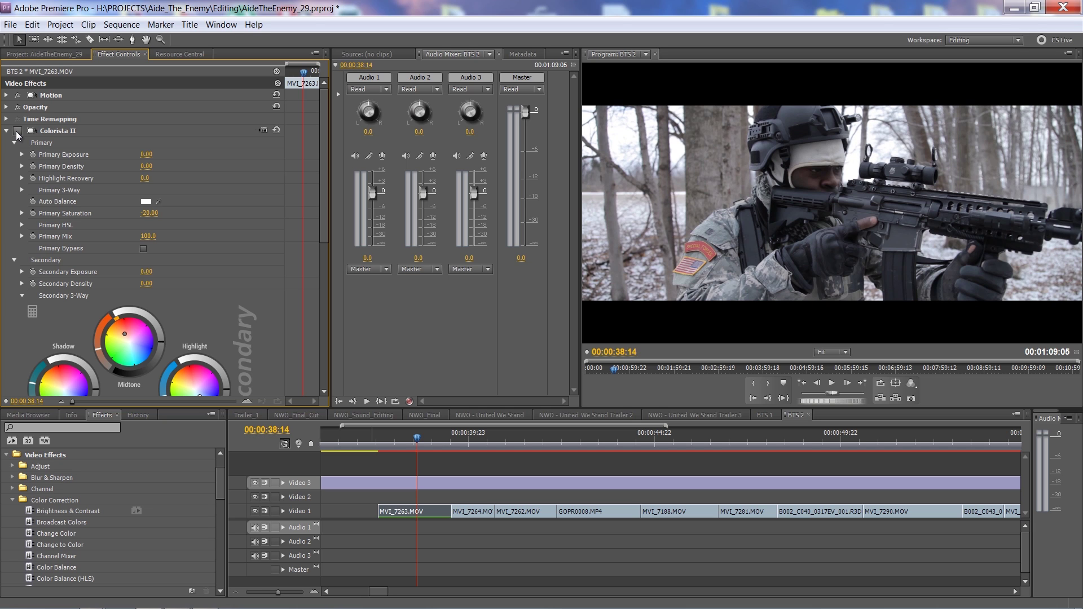
click(17, 131)
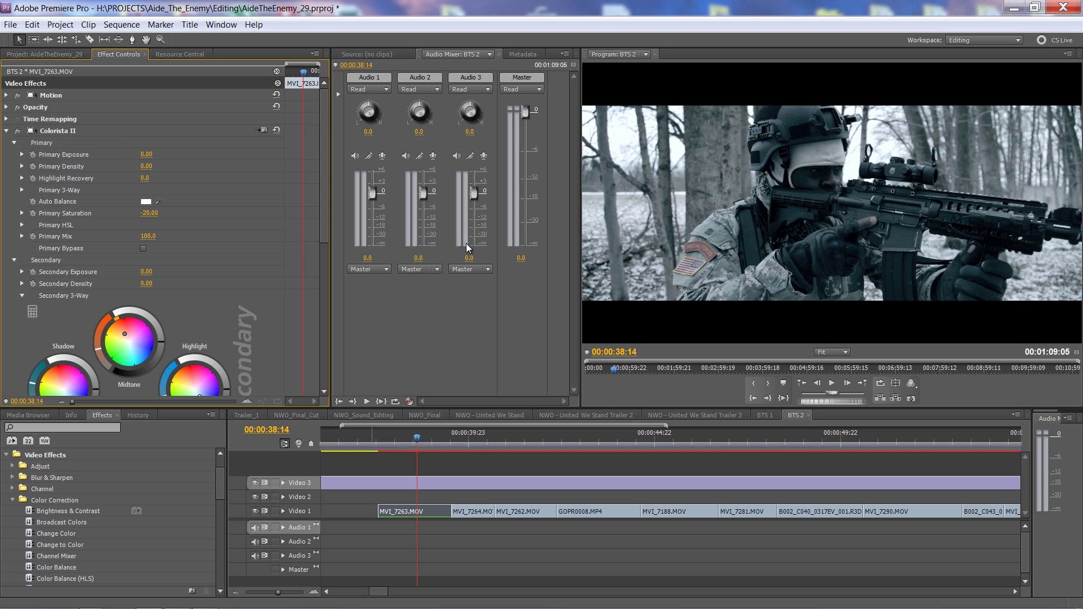
Step: Enlarge the program monitor and the effect settings area by shrinking the audio mixer and timeline panels
drag(580, 389, 461, 468)
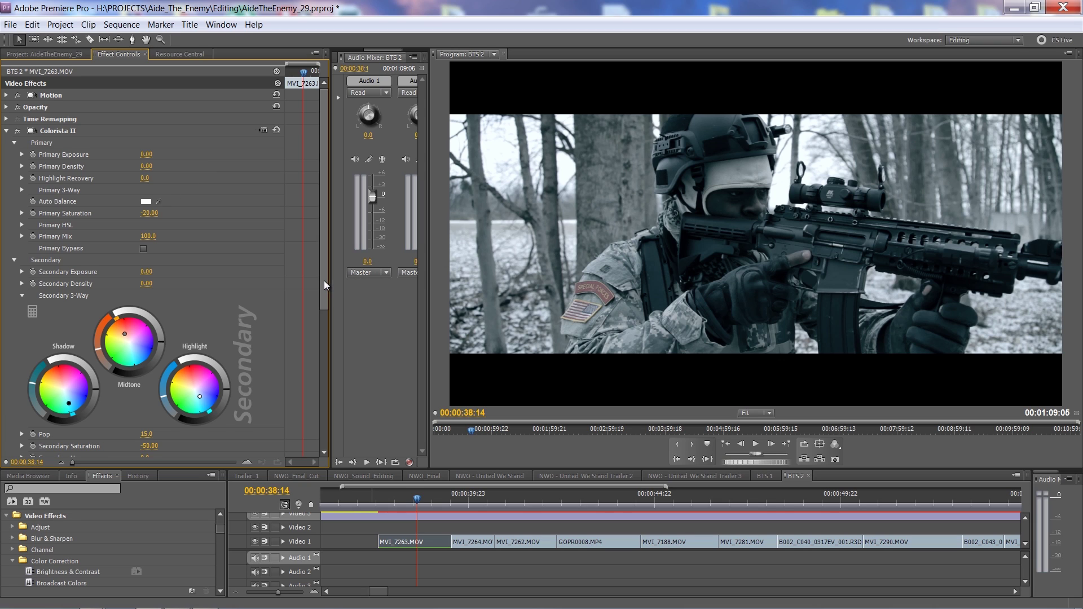
drag(324, 280, 323, 283)
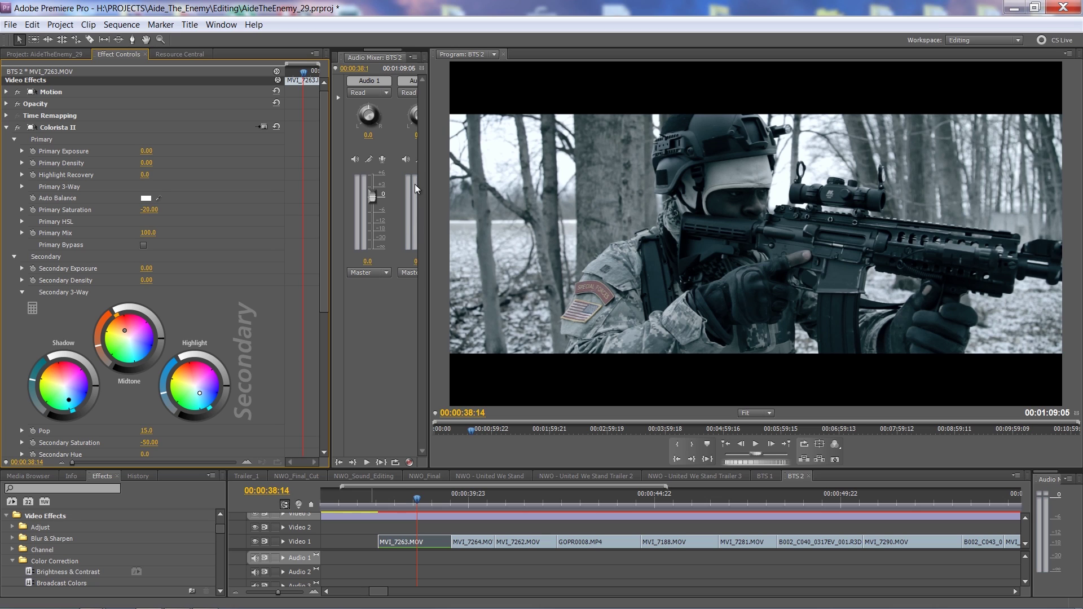
drag(327, 278, 327, 287)
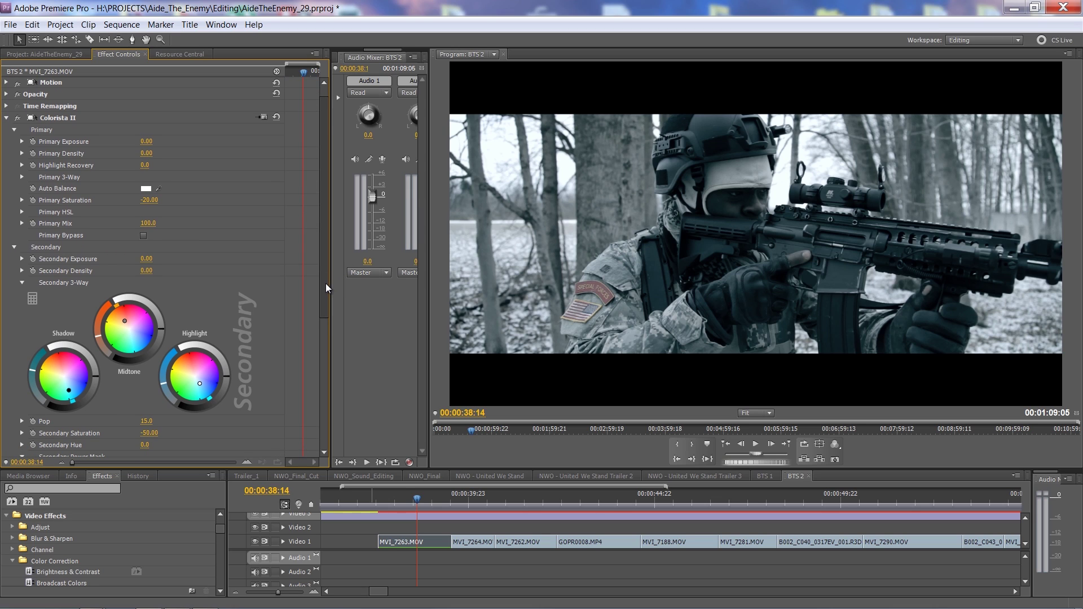
scroll(326, 284, up, 1)
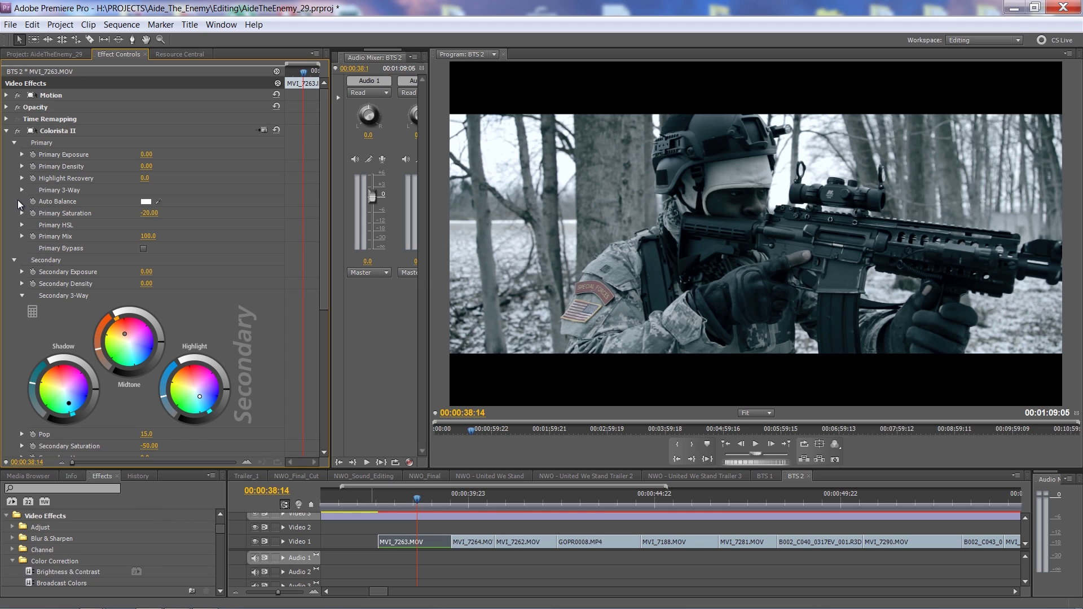
Step: Expand Primary 3-Way, slightly lower the highlight brightness and raise the midtone brightness, and compare the result with the ungraded clip
click(22, 189)
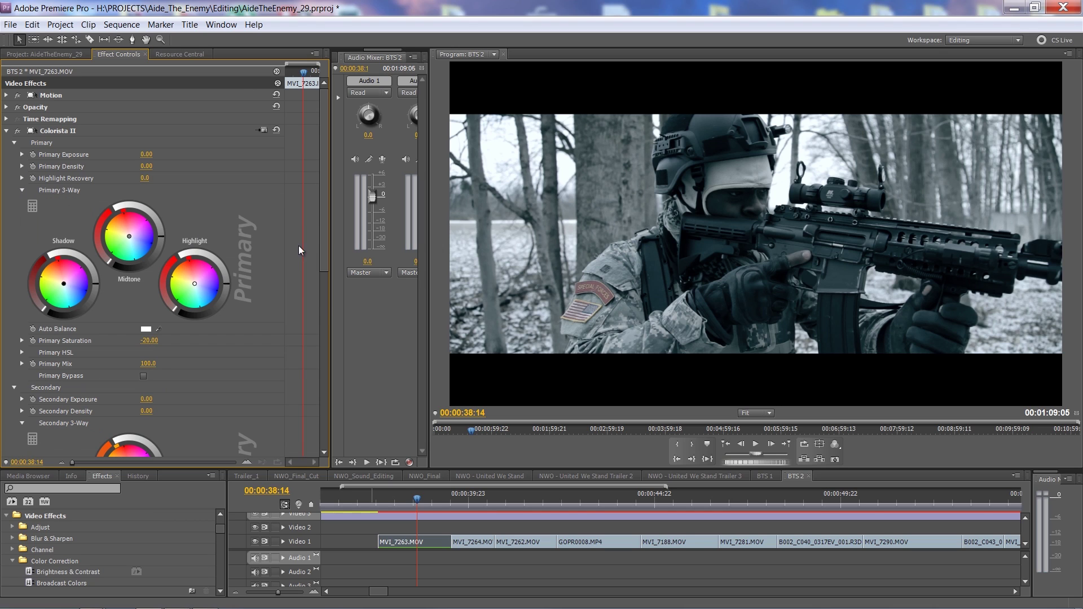
drag(326, 242, 317, 293)
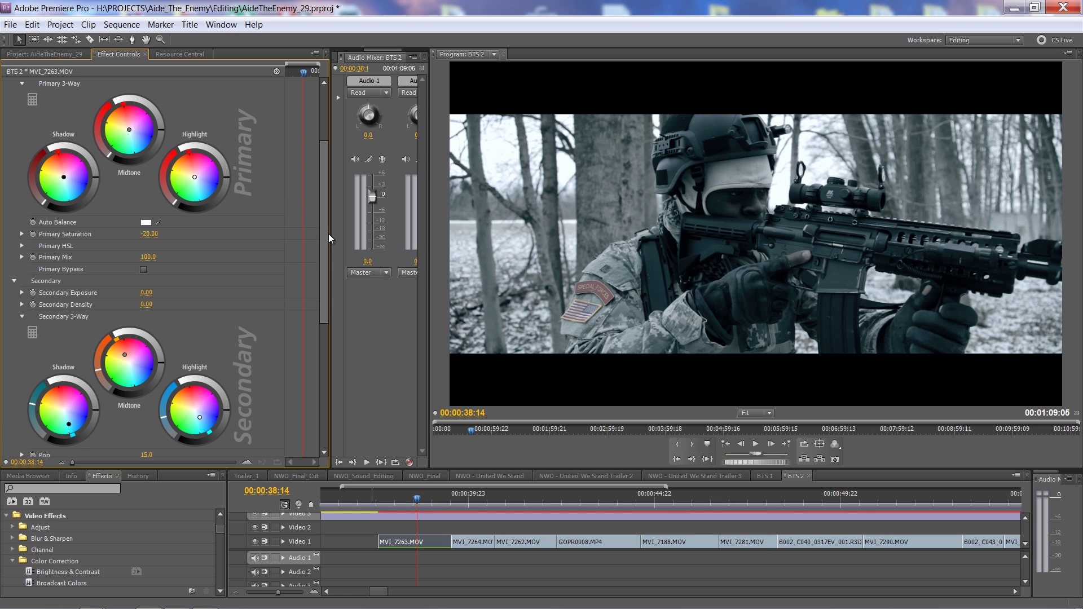
drag(326, 233, 327, 202)
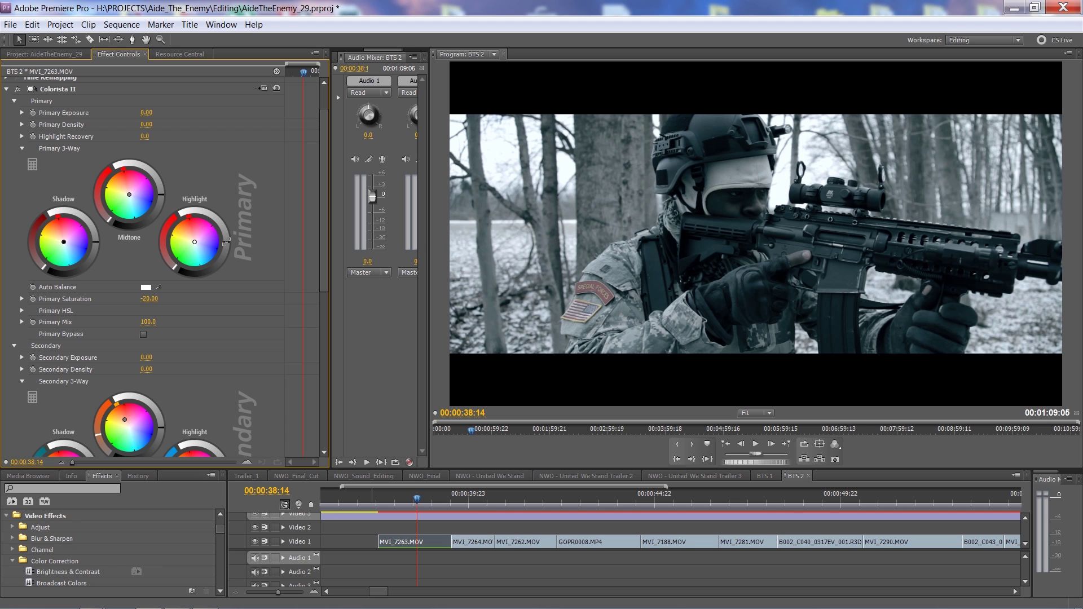
drag(226, 243, 226, 245)
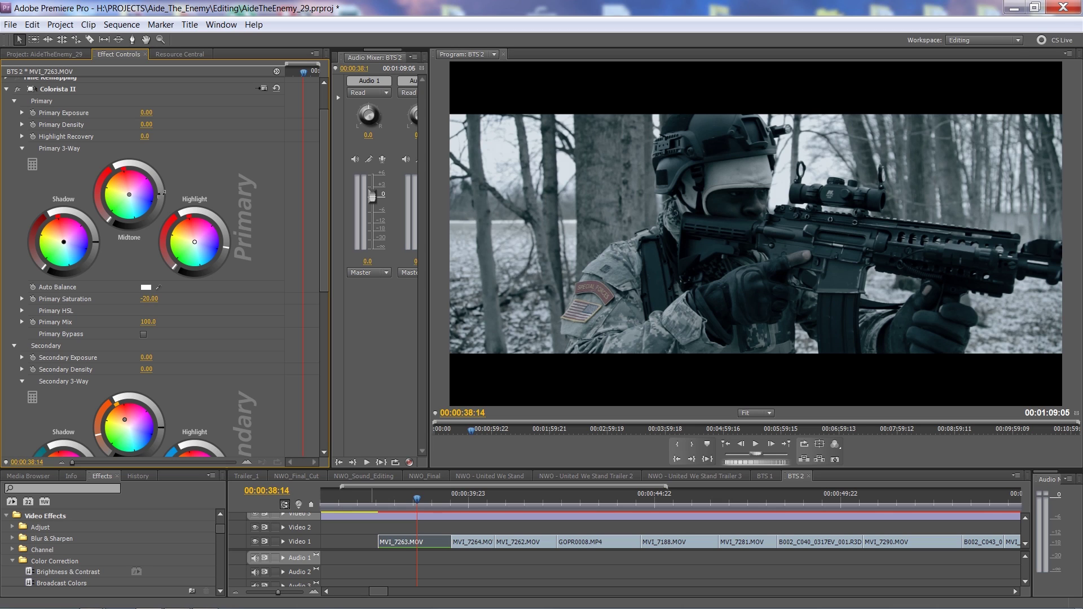
click(17, 89)
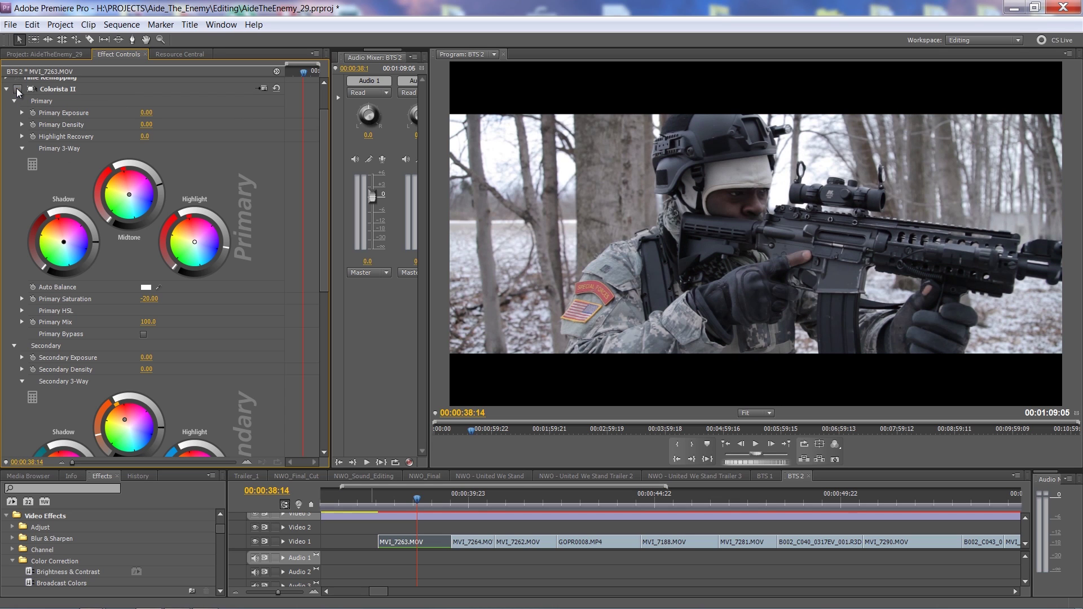
click(17, 89)
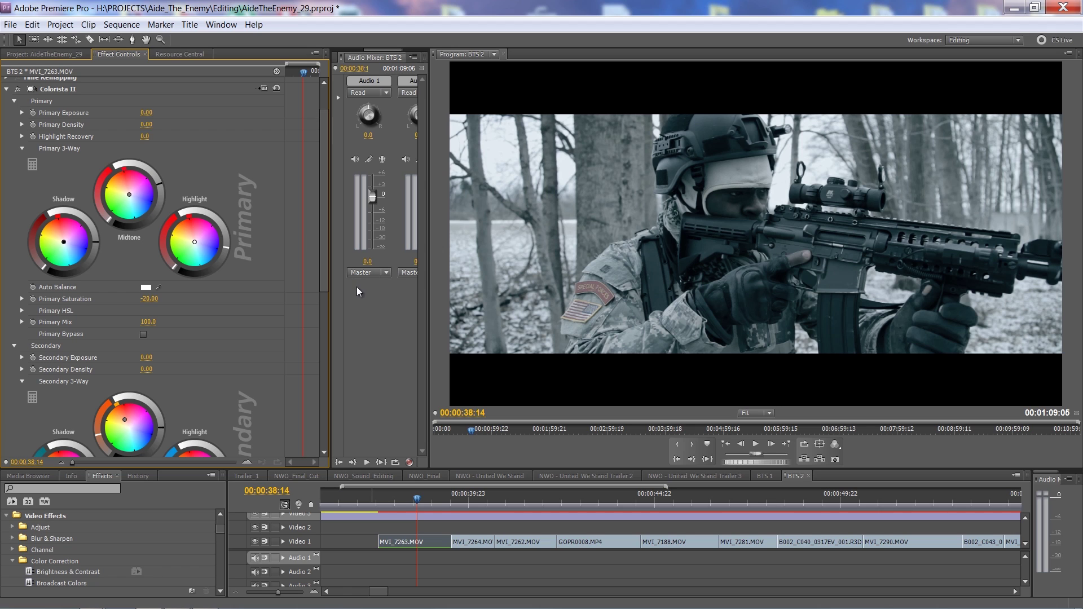
Step: Move the playhead to 00:00:38:09 and fine-tune the Secondary Saturation, trying -70 along the way
scroll(324, 279, down, 4)
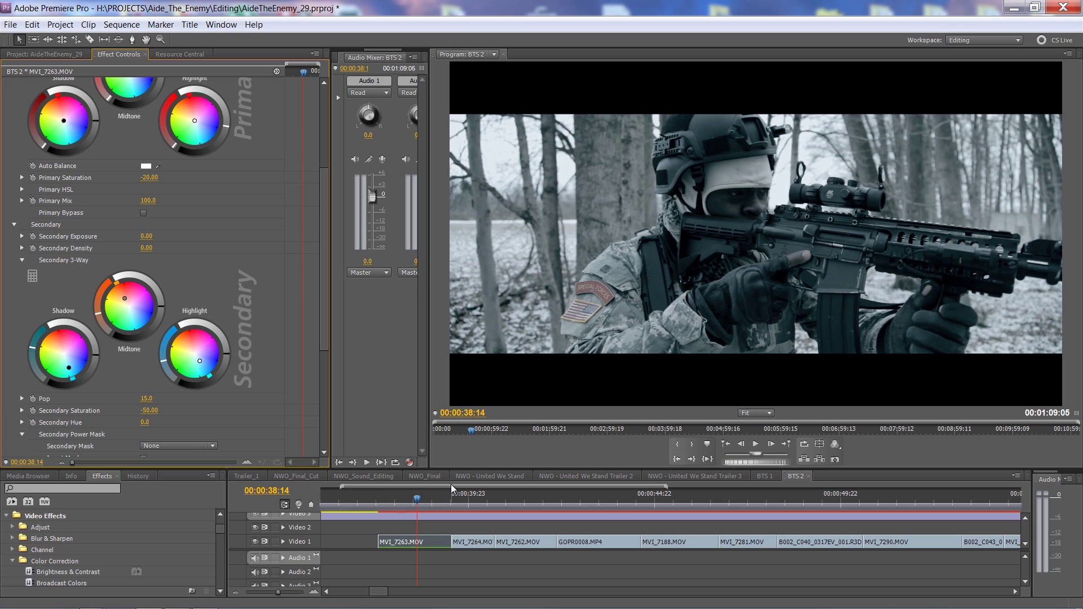
mouse_move(407, 499)
mouse_down()
mouse_move(398, 502)
mouse_move(410, 502)
mouse_up()
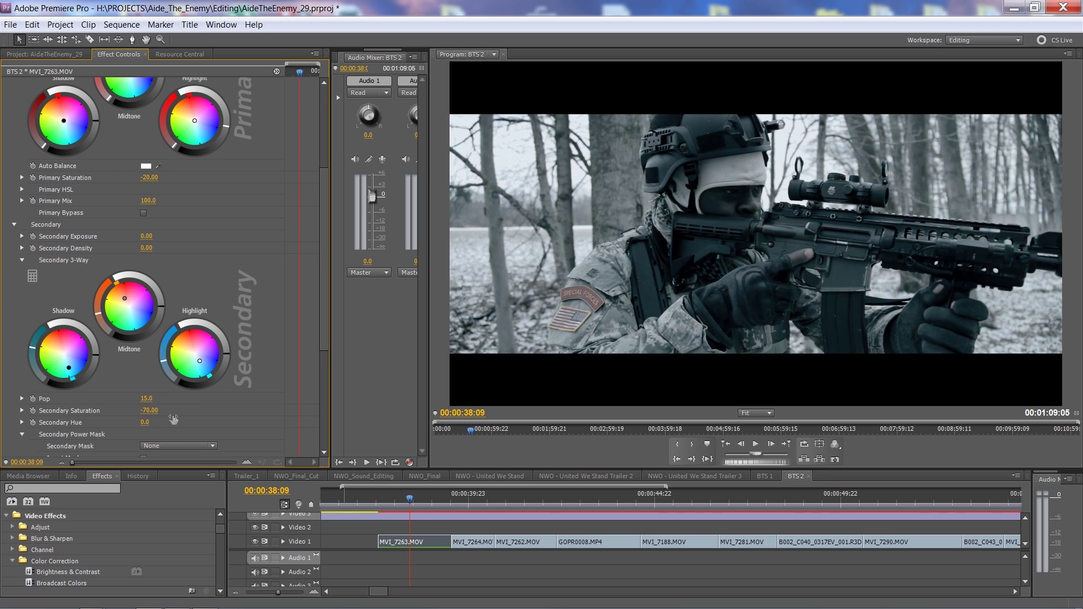
drag(185, 421, 193, 420)
drag(192, 421, 195, 418)
Step: Toggle Colorista II off and on to compare the finished cold blue look with the original footage
drag(325, 333, 336, 245)
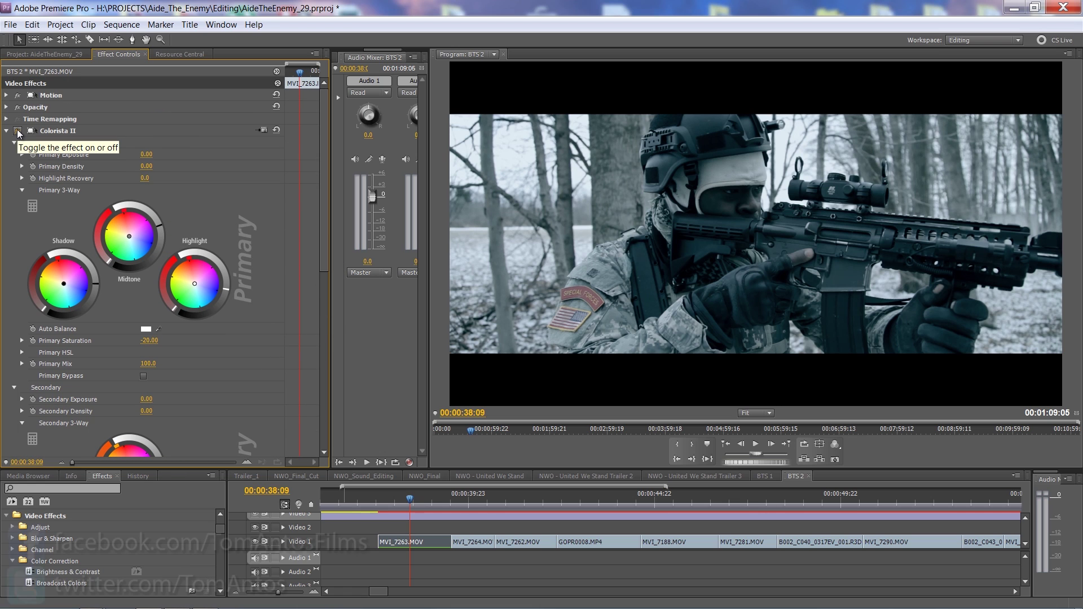
click(19, 132)
click(18, 132)
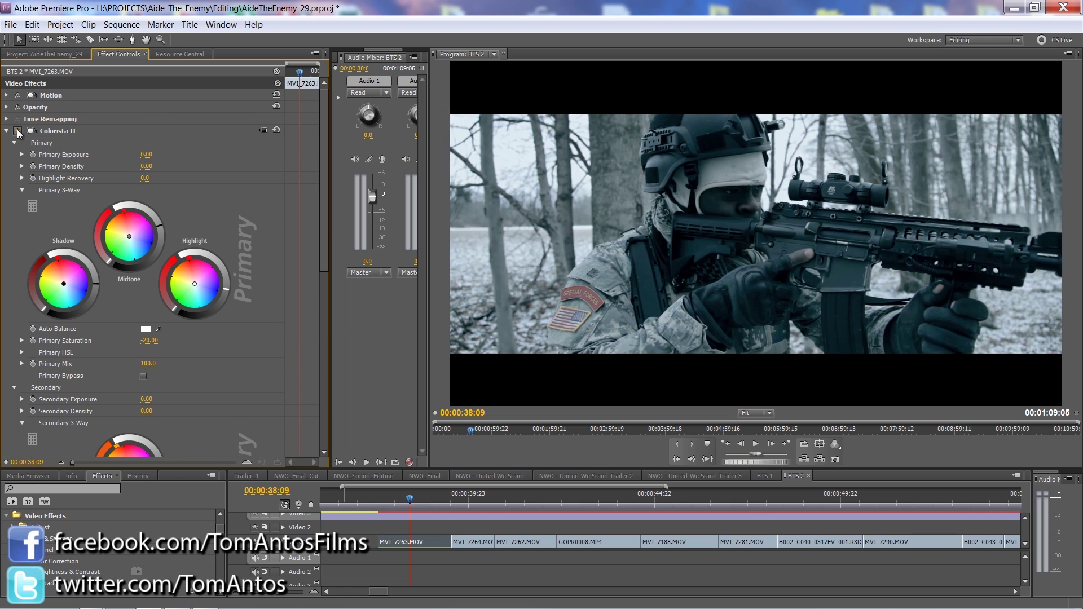
click(19, 132)
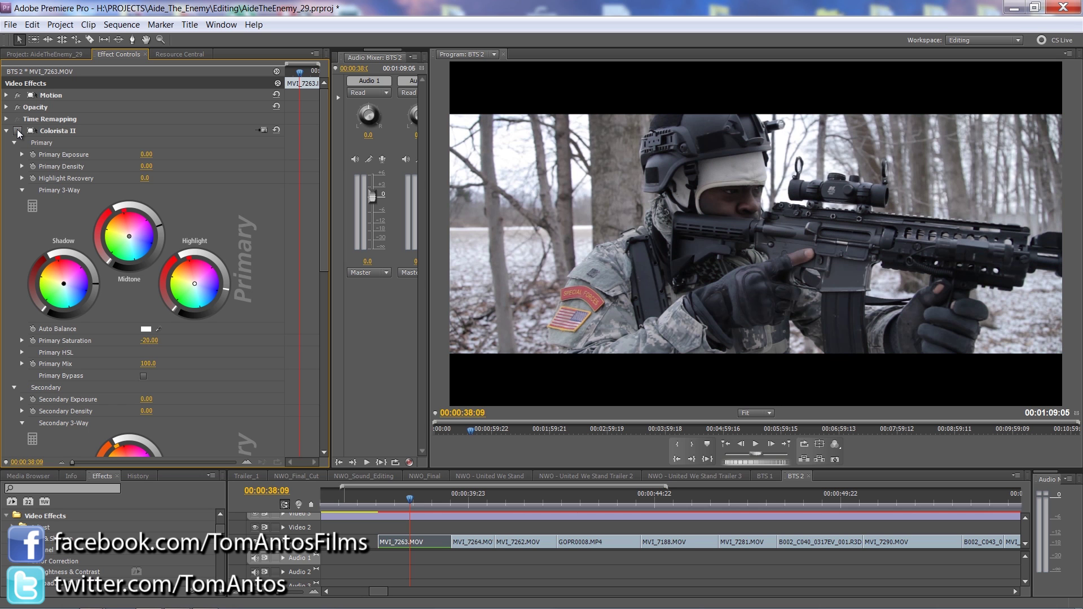
click(18, 132)
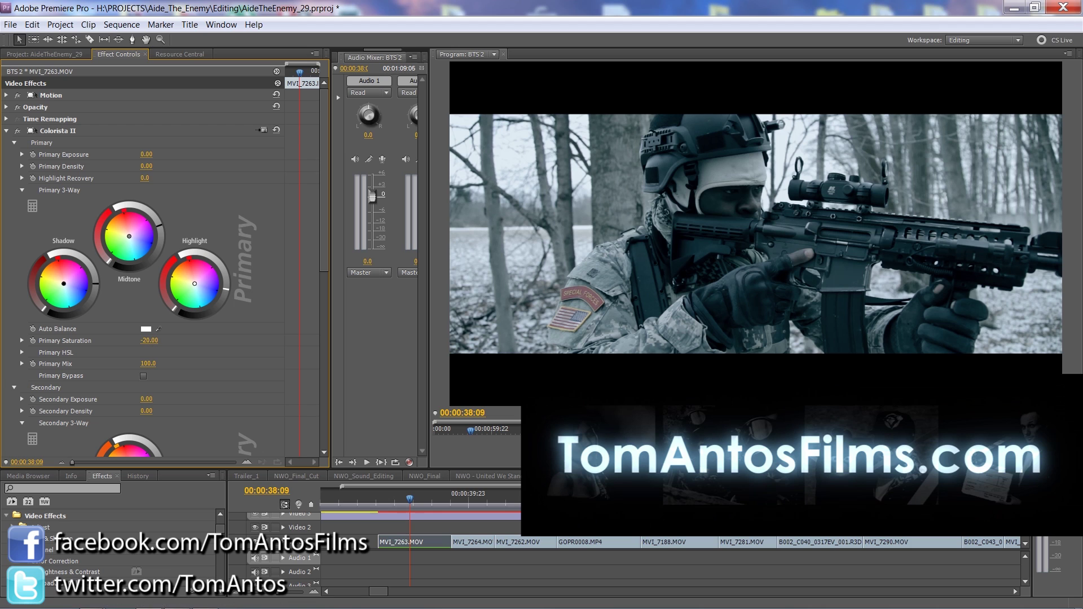
Step: Zoom out the timeline, copy the Colorista II effect from MVI_7263.MOV, and move the playhead to the adjacent clip MVI_7264.MOV
key(minus)
key(minus)
key(minus)
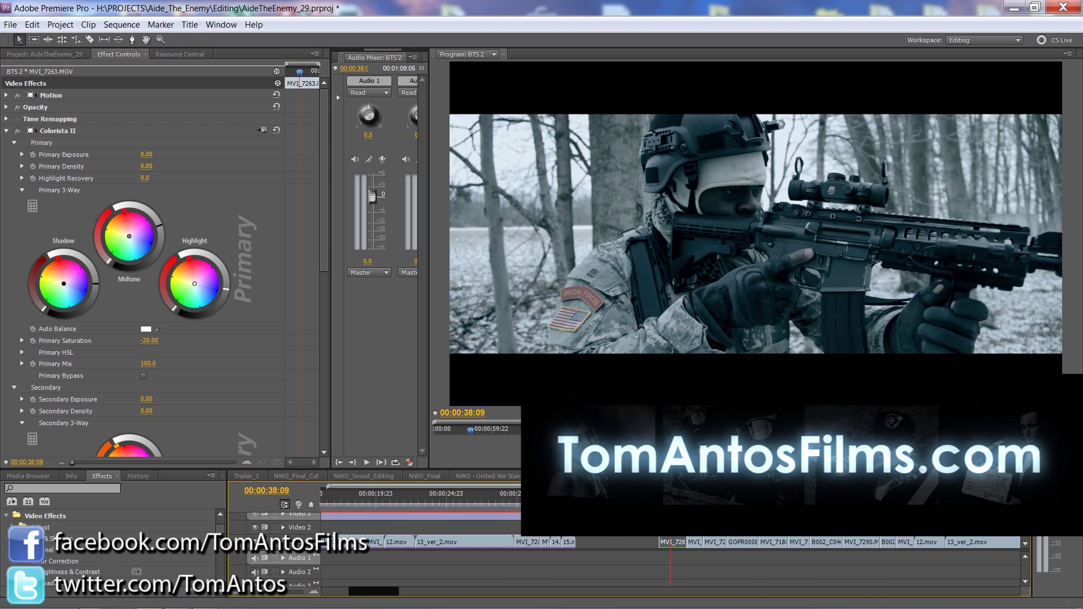
scroll(438, 503, down, 5)
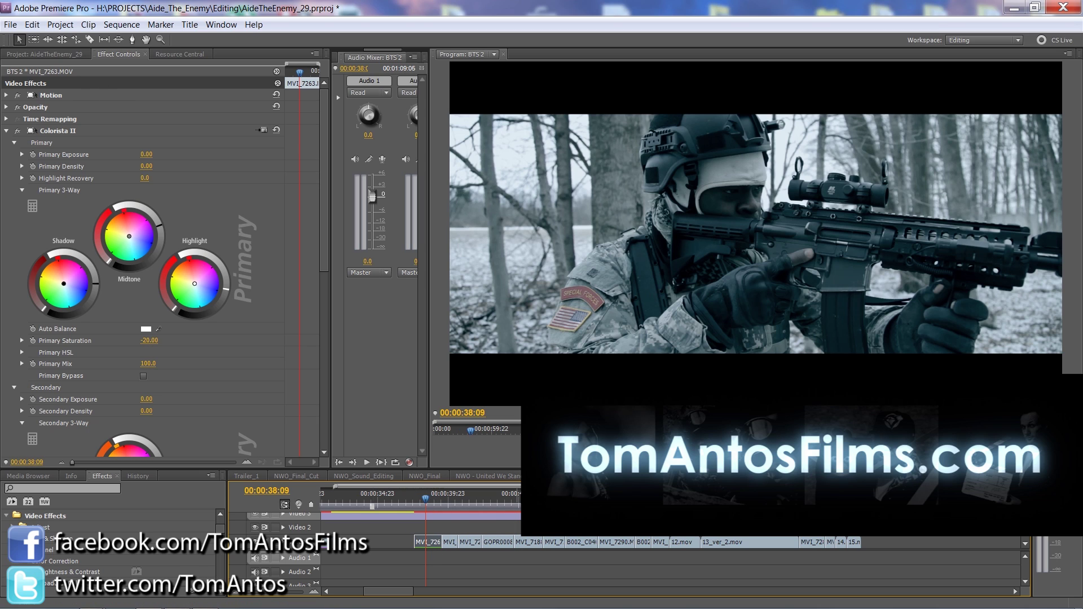
right_click(57, 133)
click(91, 190)
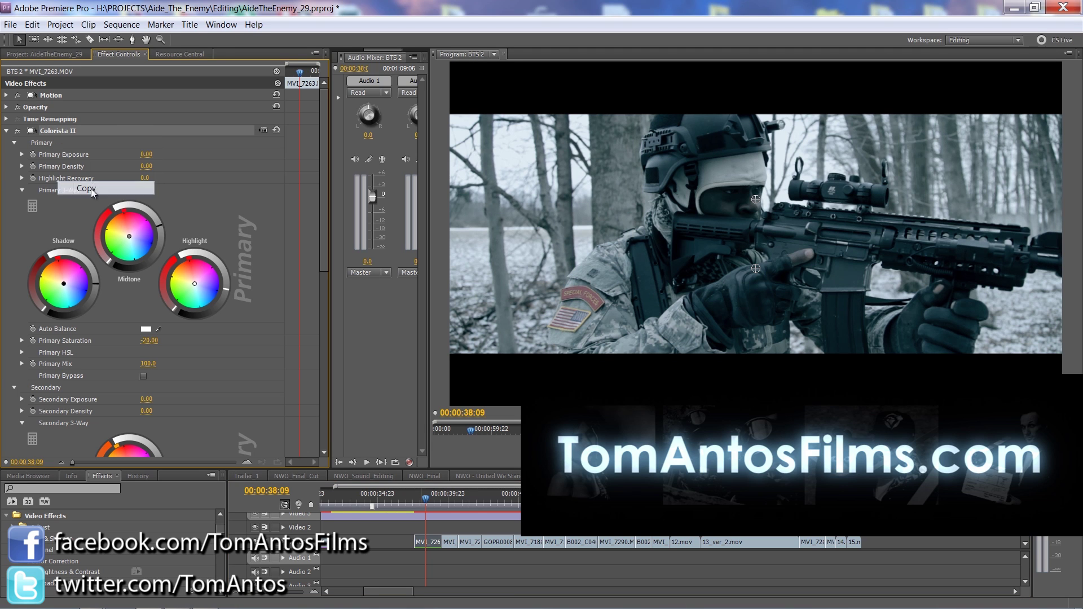
click(450, 501)
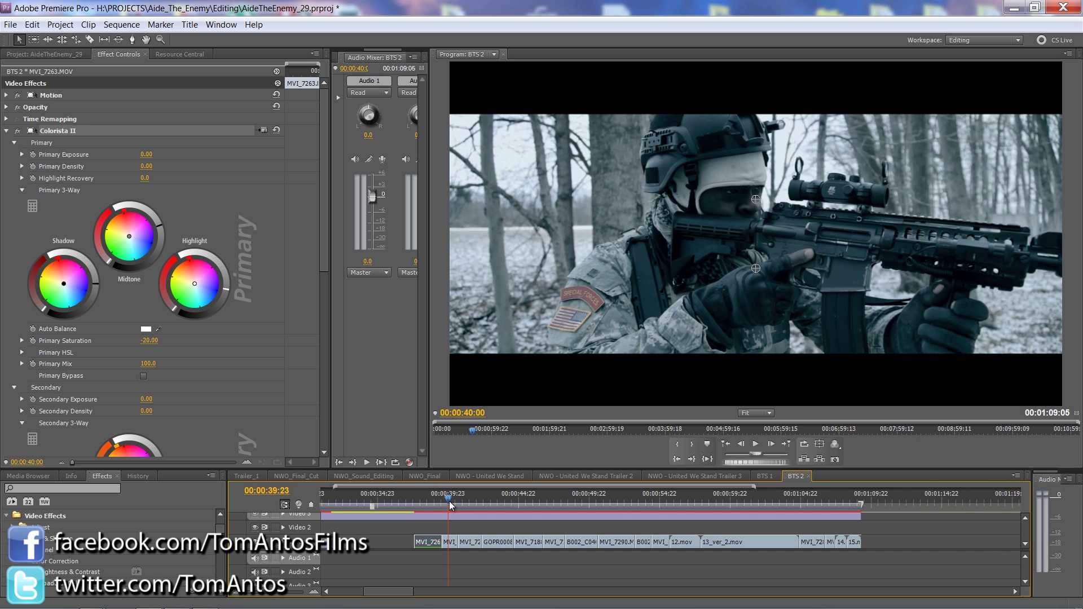